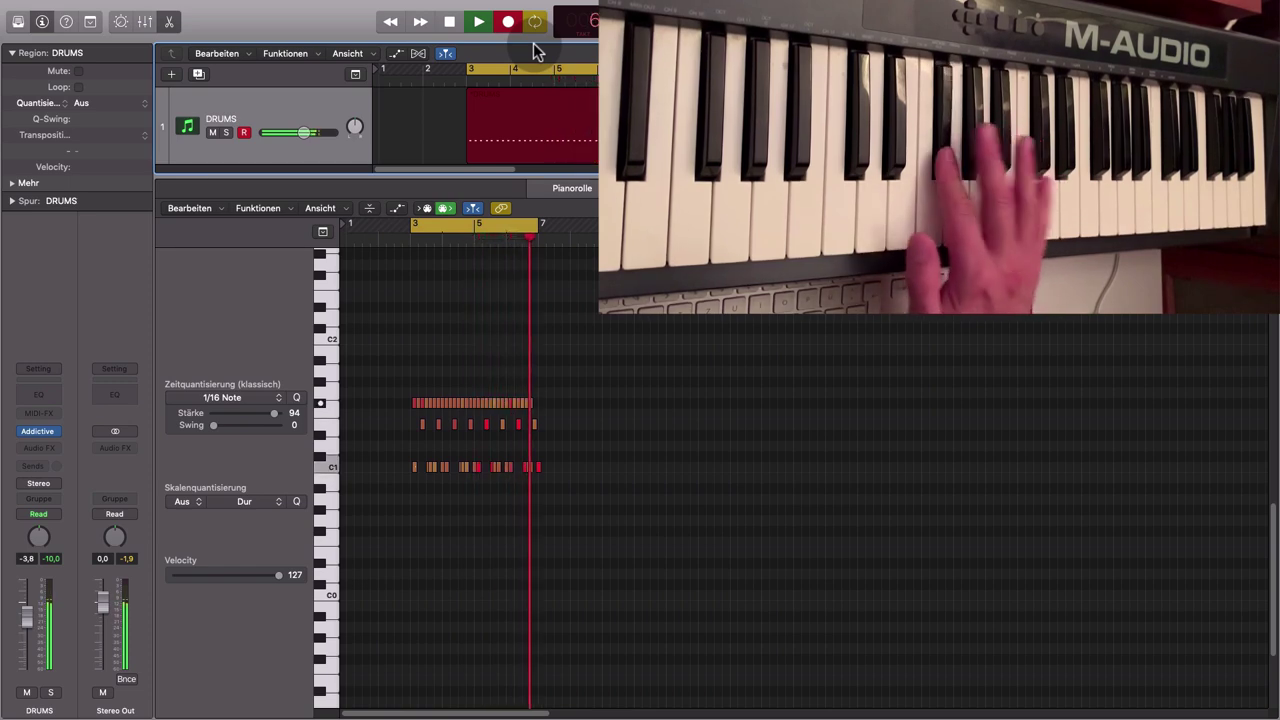
Stop the drum recording and quantize the recorded notes, except the last high one, to 1/16 Note with strength 94
key("space")
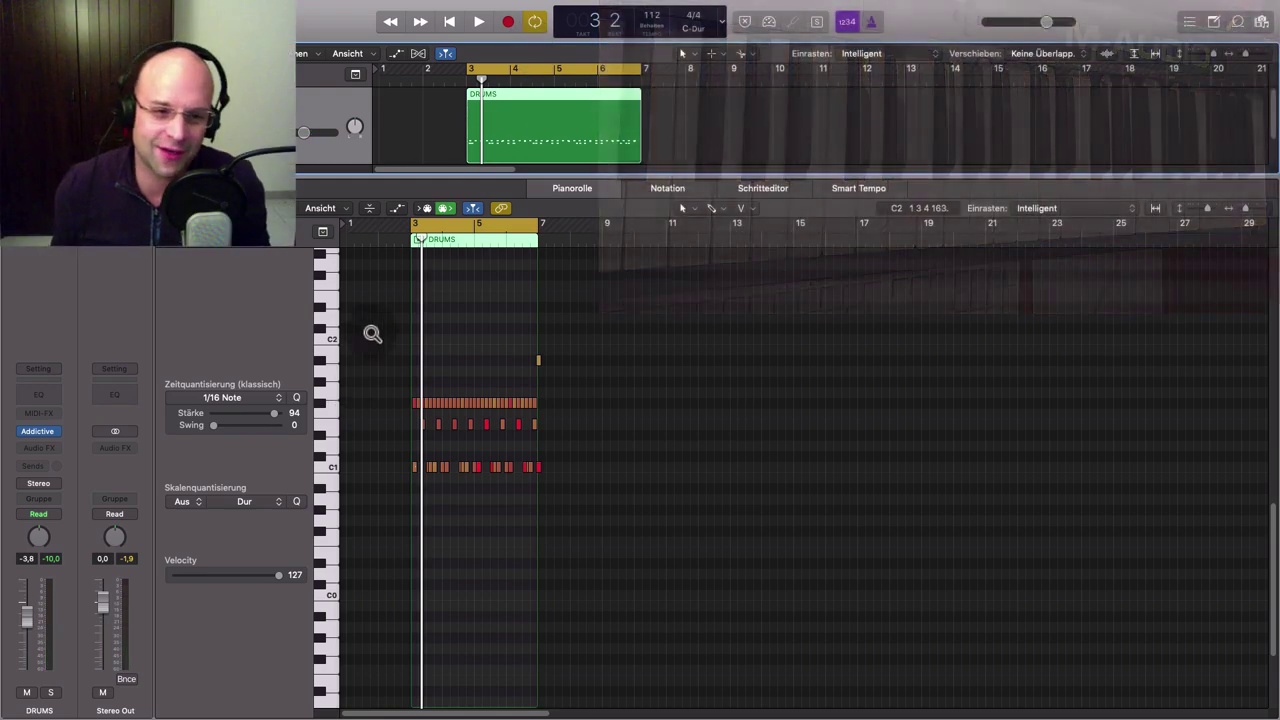
left_click_drag(374, 310, 750, 578)
scroll(460, 280, "up", 1)
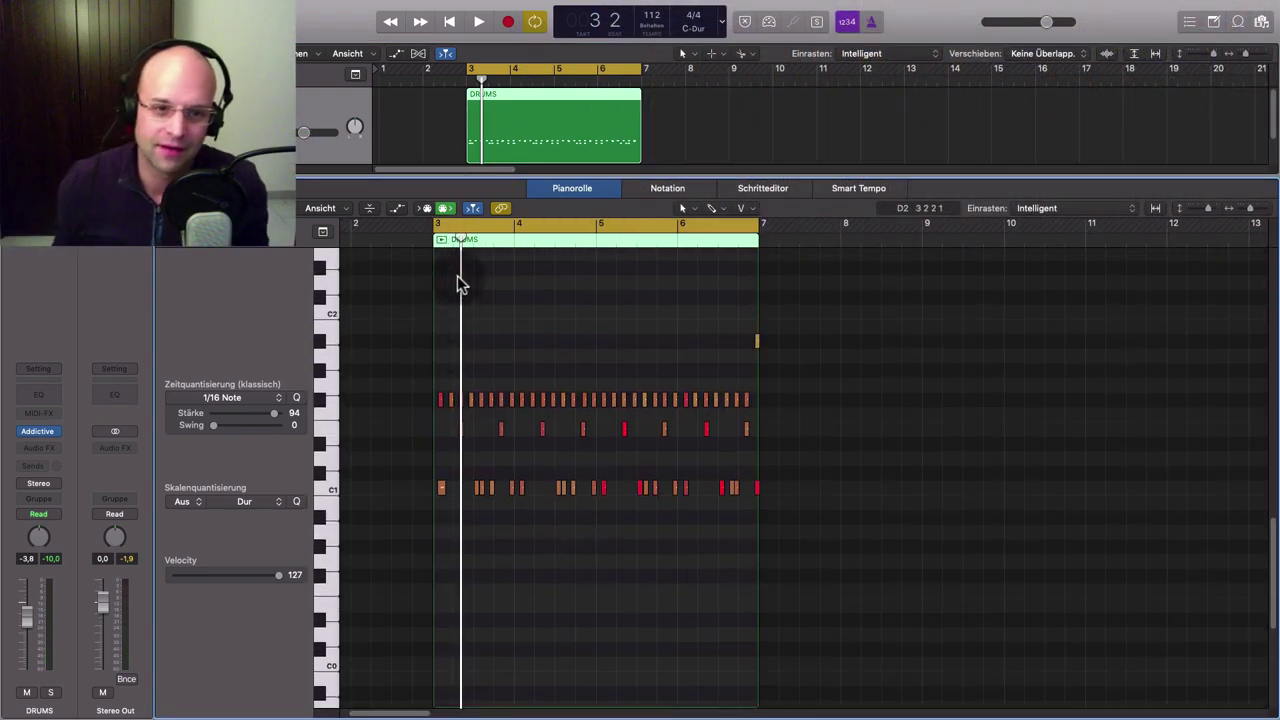
scroll(500, 452, "up", 1)
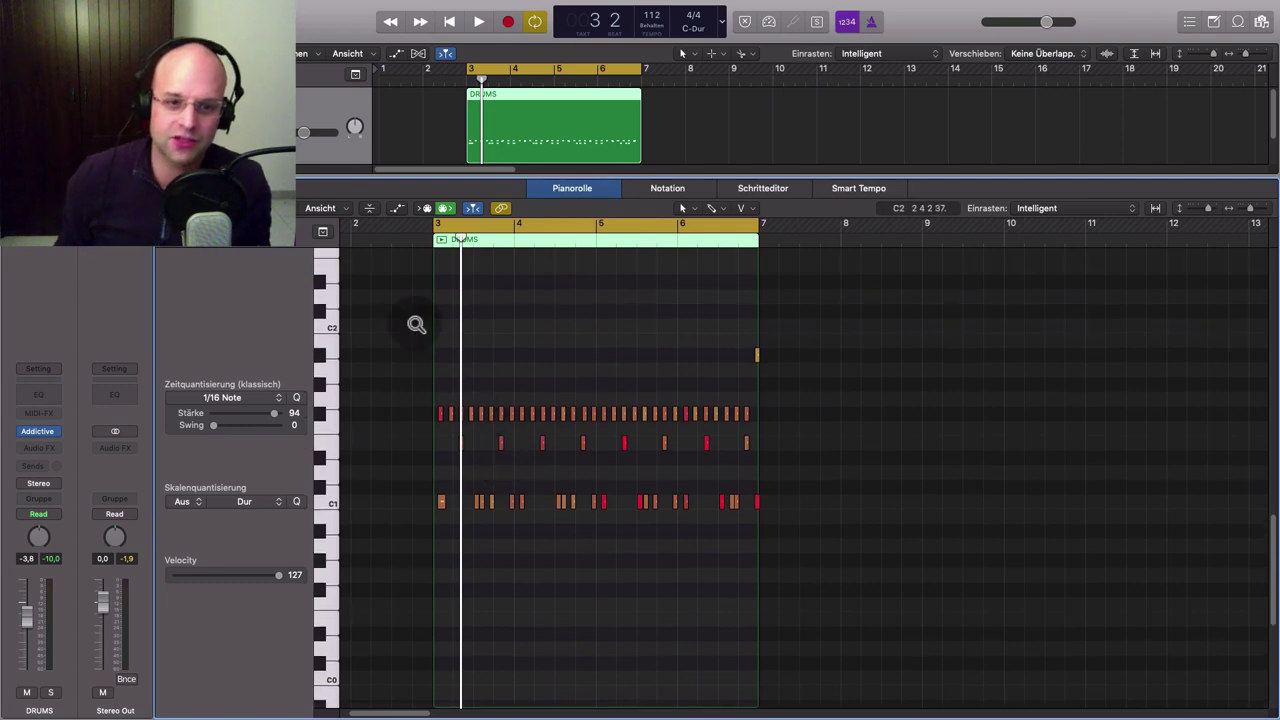
left_click_drag(402, 308, 900, 560)
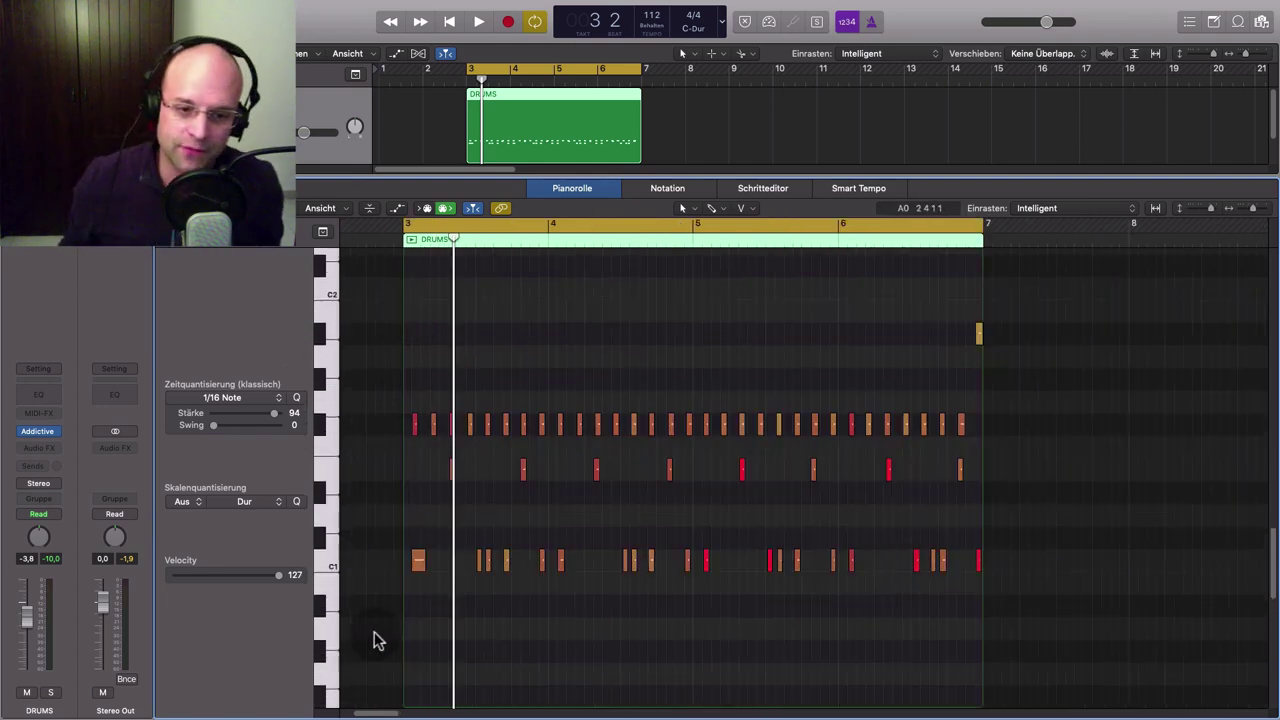
left_click(418, 561)
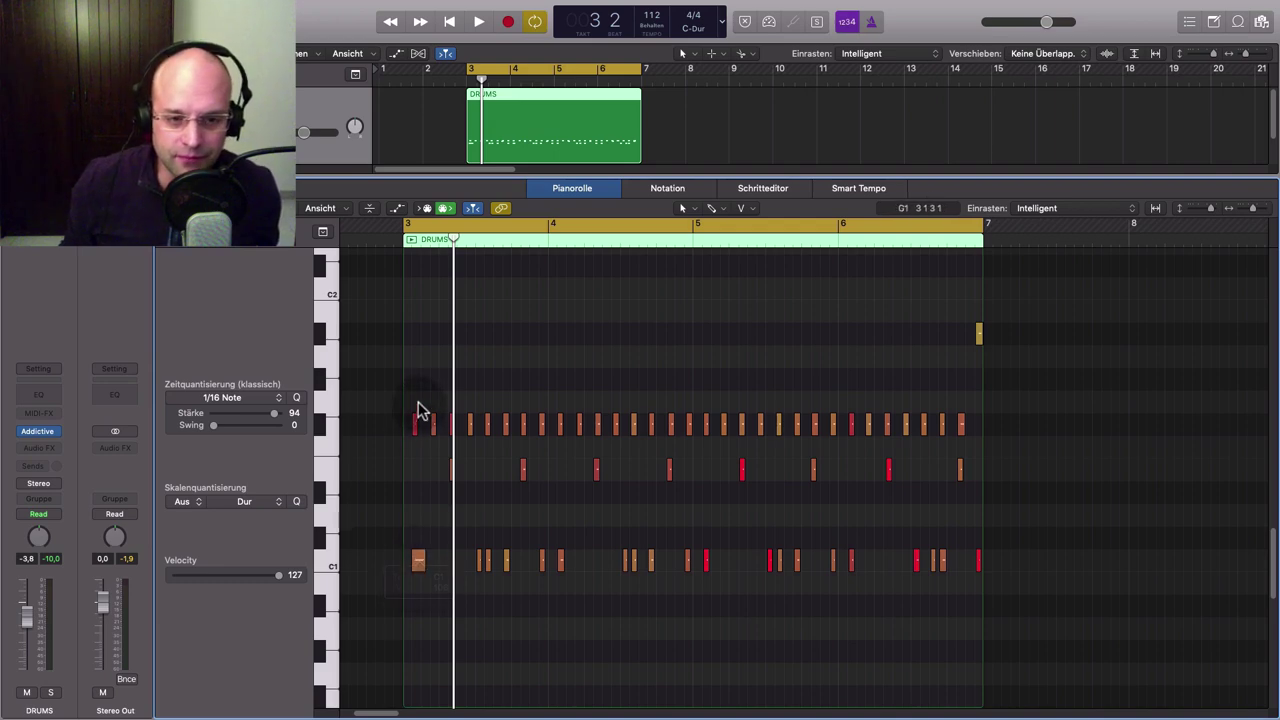
left_click_drag(378, 430, 1006, 571)
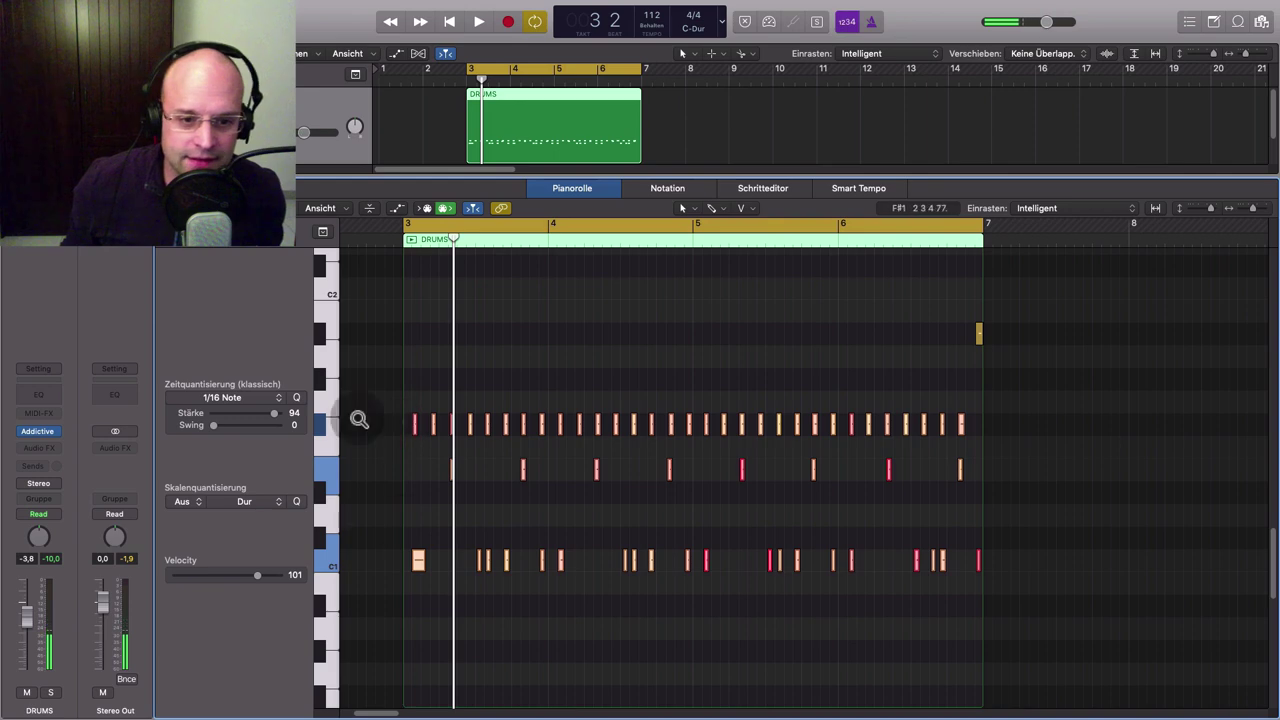
left_click_drag(335, 390, 796, 642)
left_click_drag(495, 492, 477, 492)
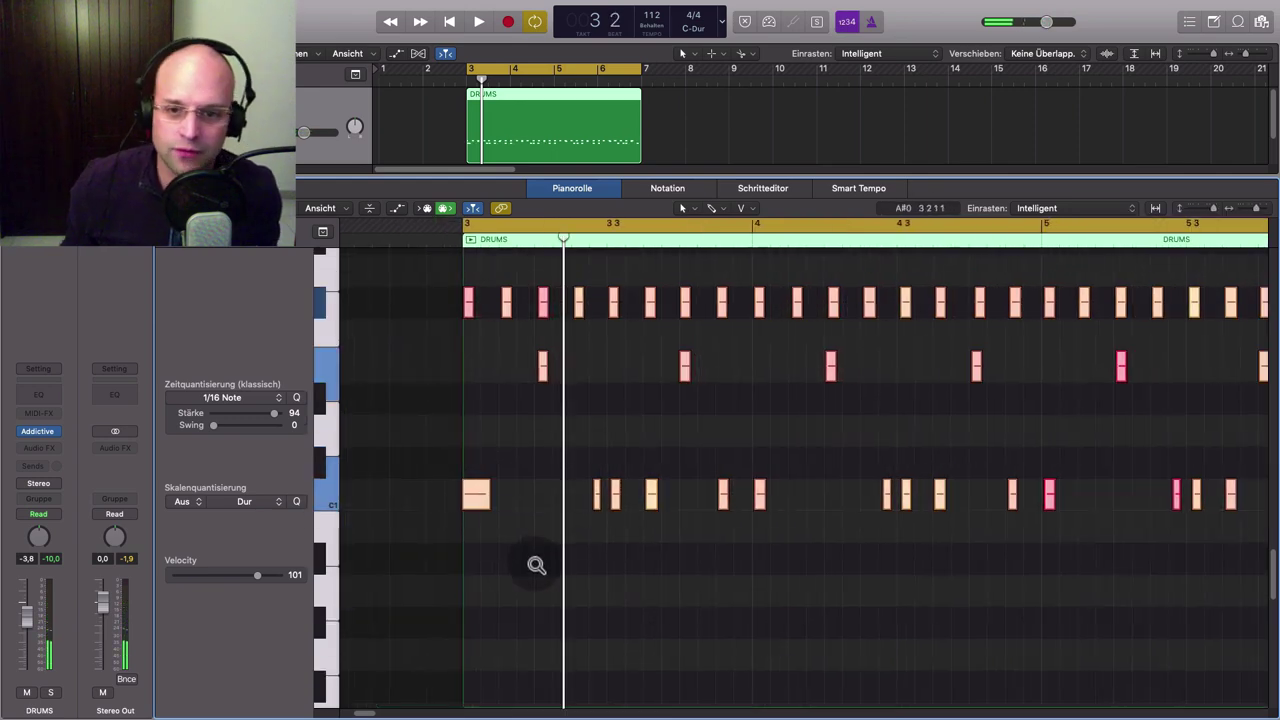
Play back the quantized drum pattern from just before bar 3
left_click(540, 567, "ctrl+alt")
left_click(560, 575, "ctrl+alt")
left_click(483, 241)
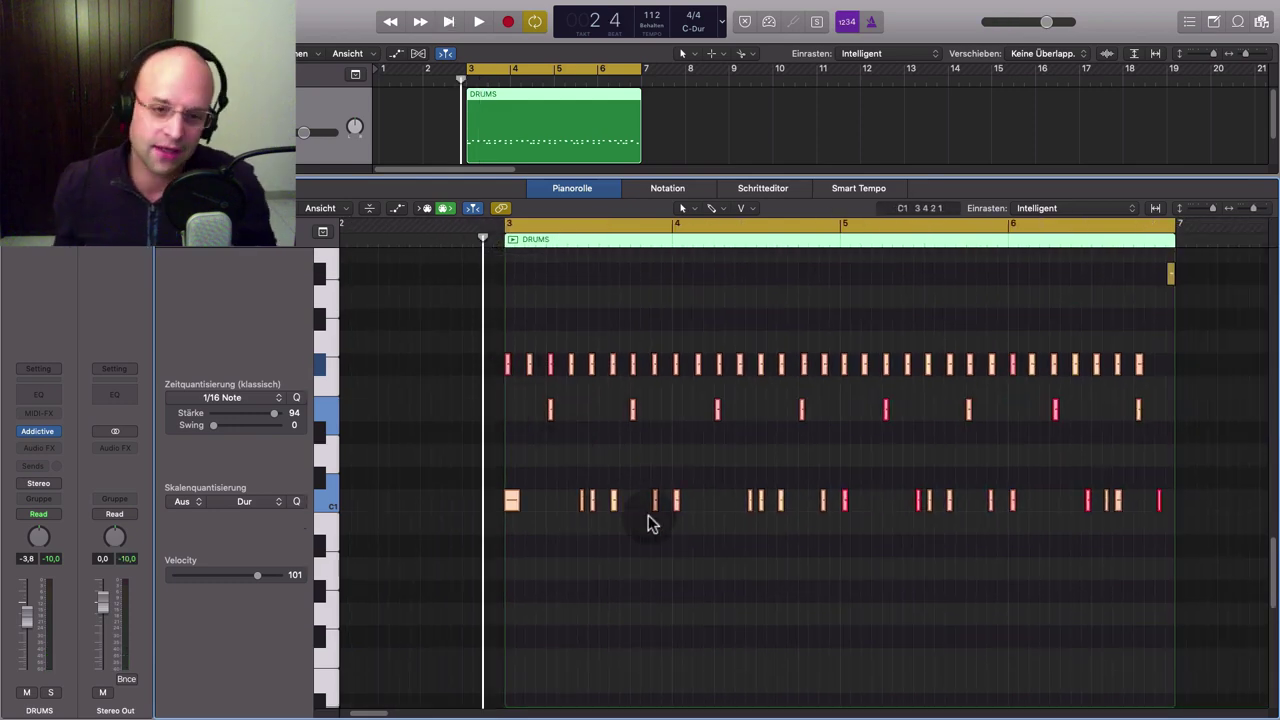
key("space")
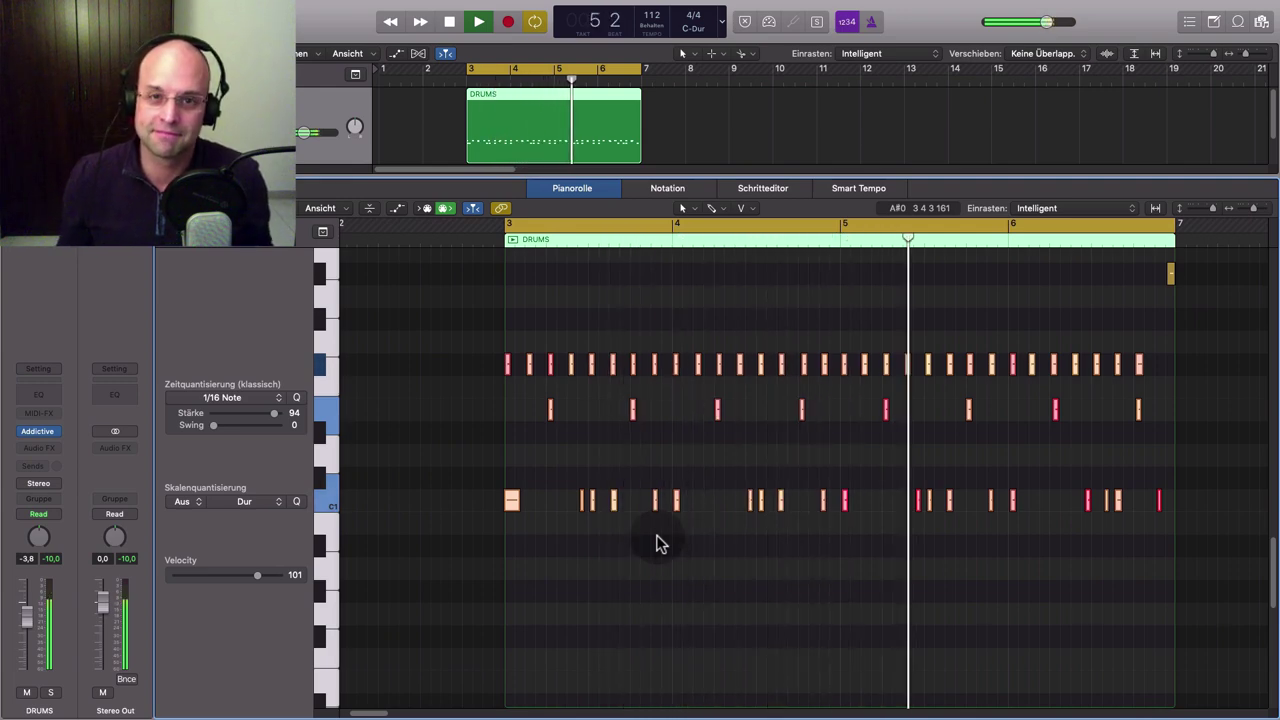
key("space")
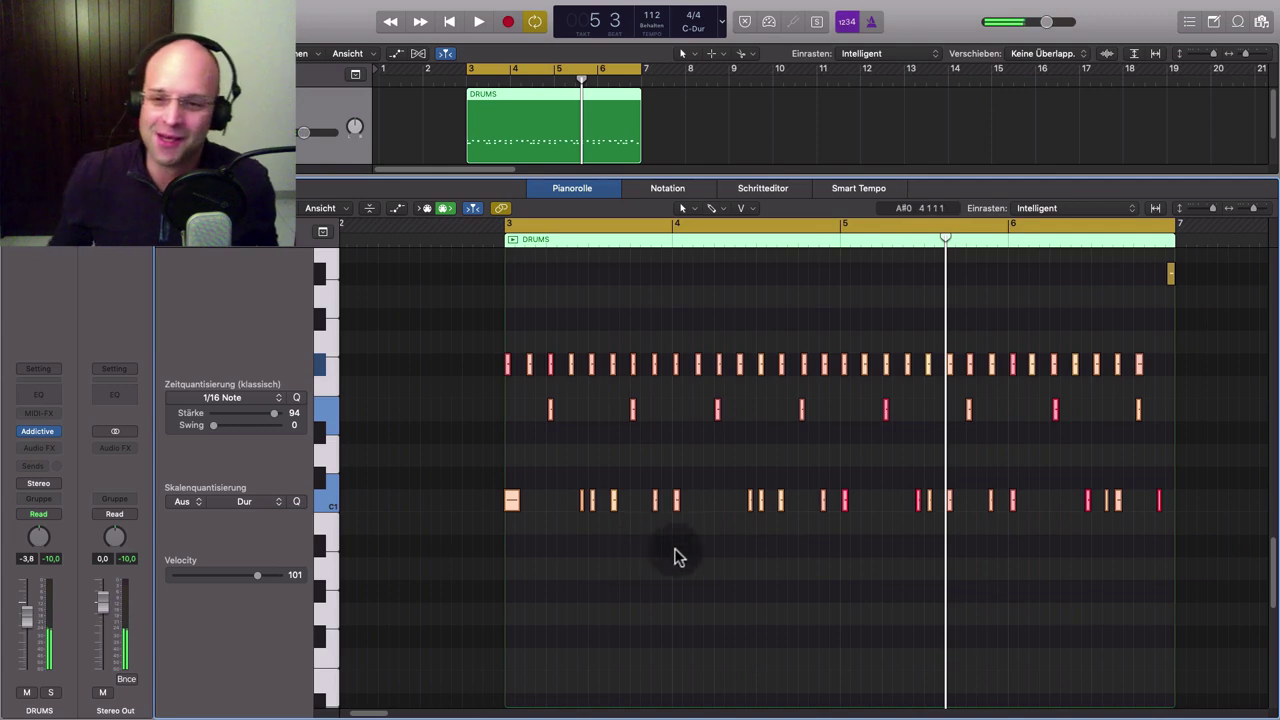
Try a time quantization strength of 100 and examine how the notes align with the grid at bar 3
scroll(703, 551, "up", 2)
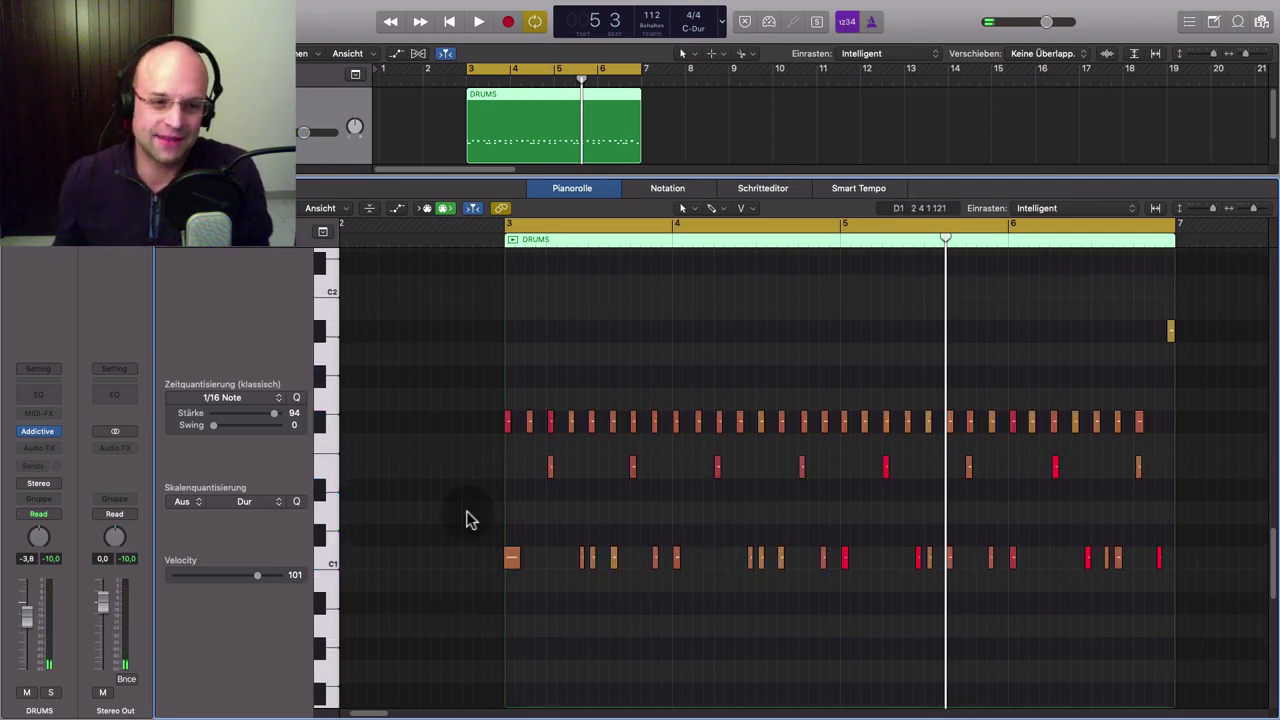
left_click_drag(274, 412, 322, 422)
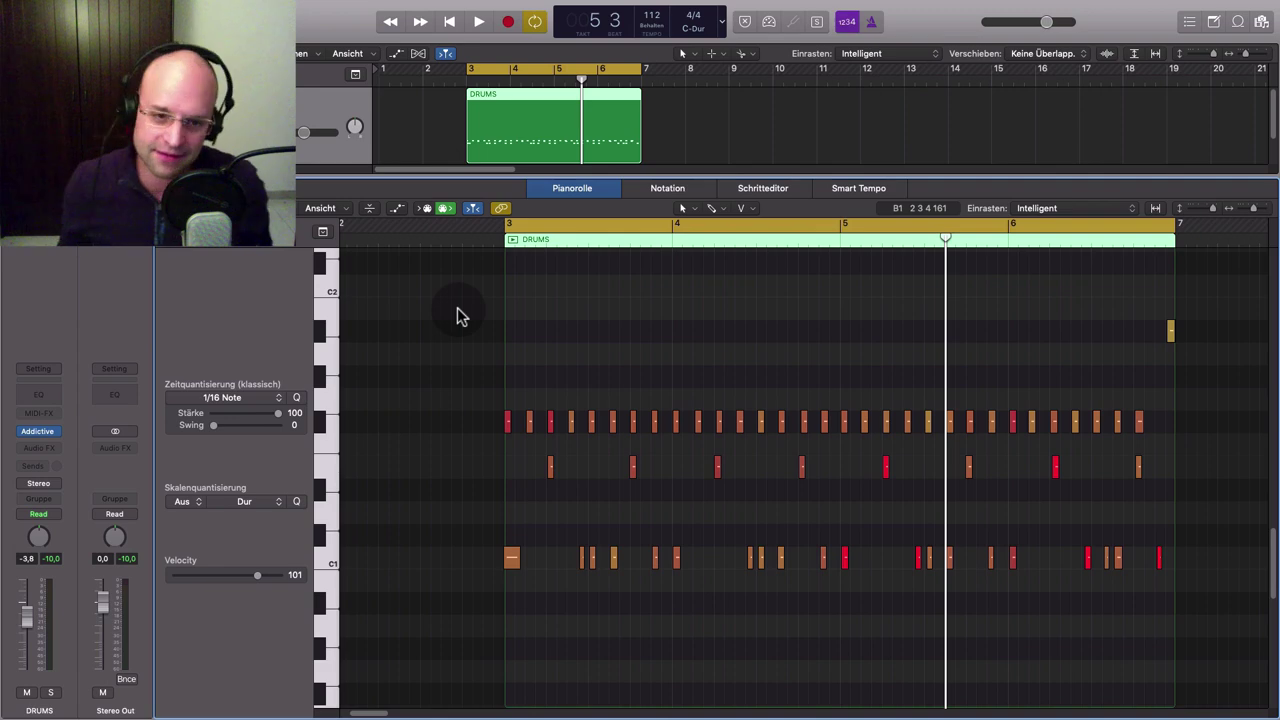
left_click_drag(456, 316, 646, 526)
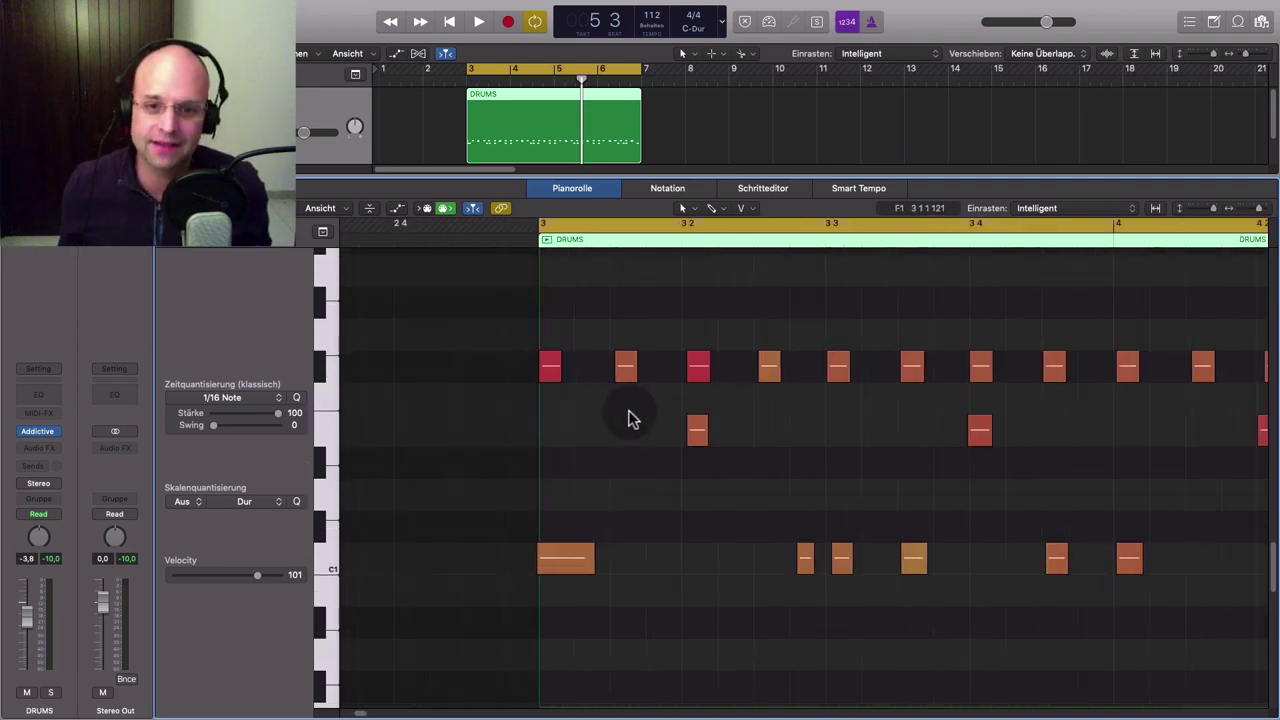
left_click(628, 416, "ctrl+alt")
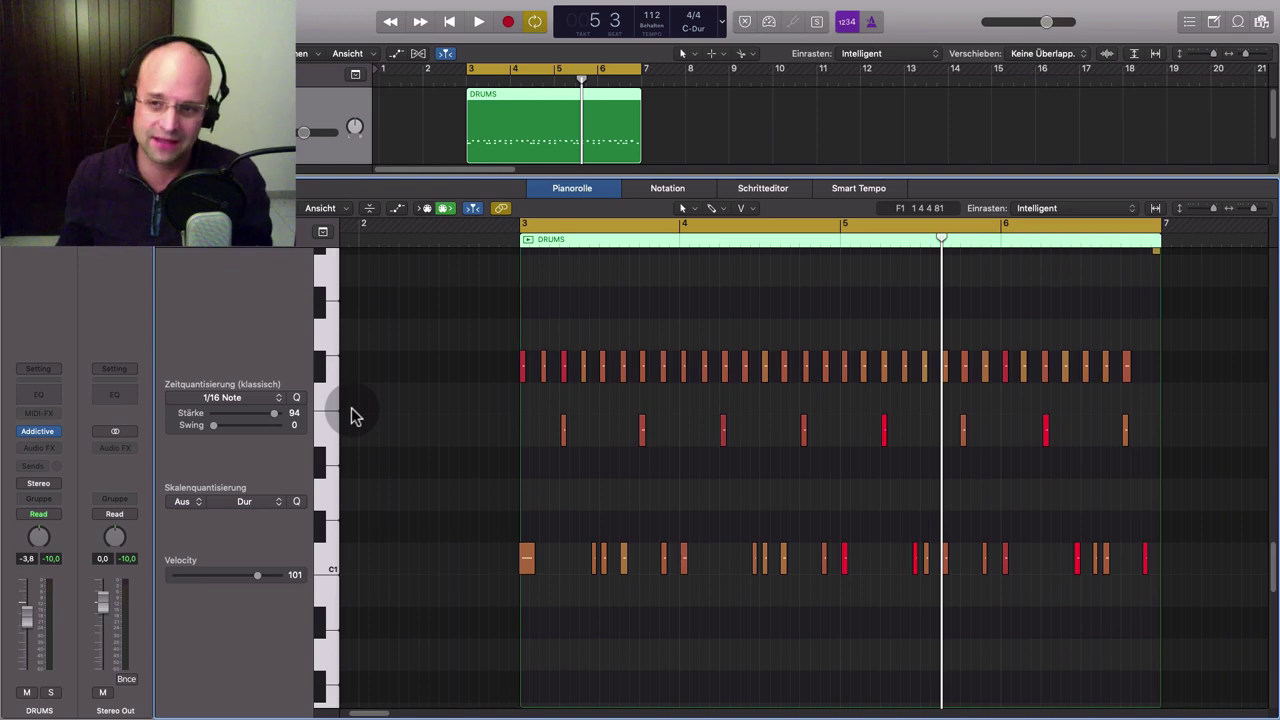
Quantize all drum notes again to 1/16 Note with strength 94 and play back the result
scroll(441, 424, "up", 1)
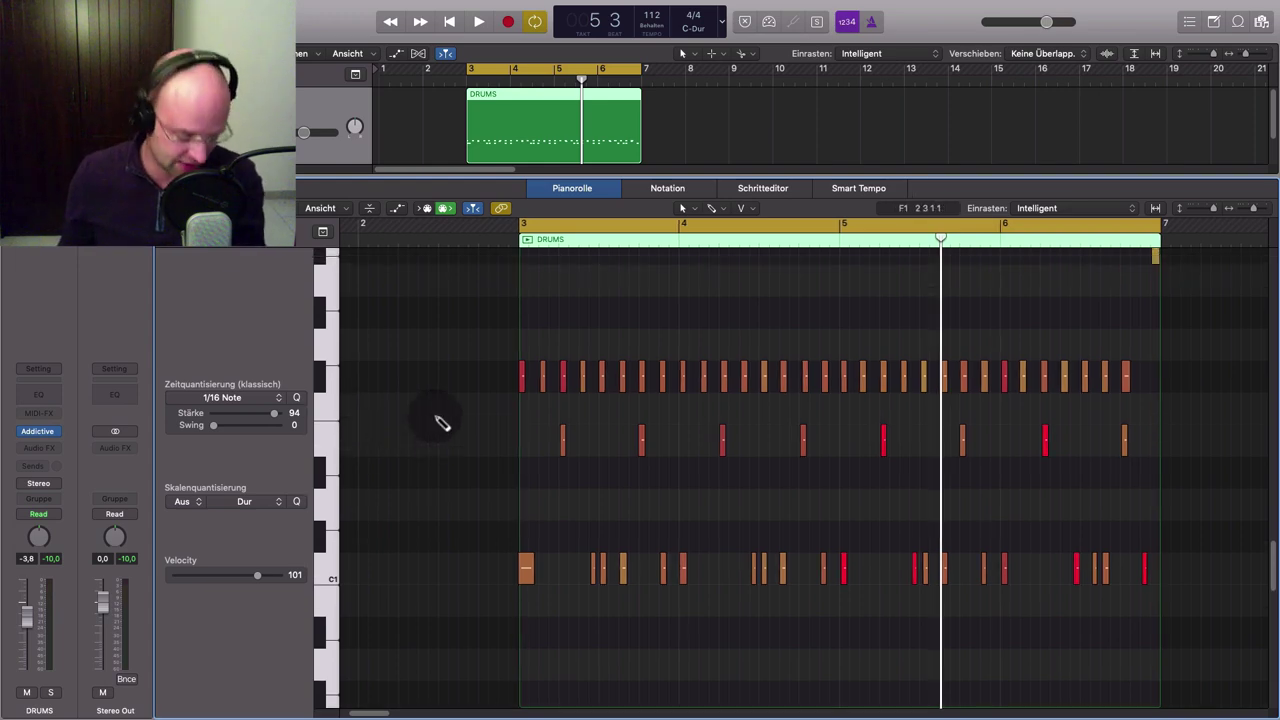
scroll(436, 416, "down", 2)
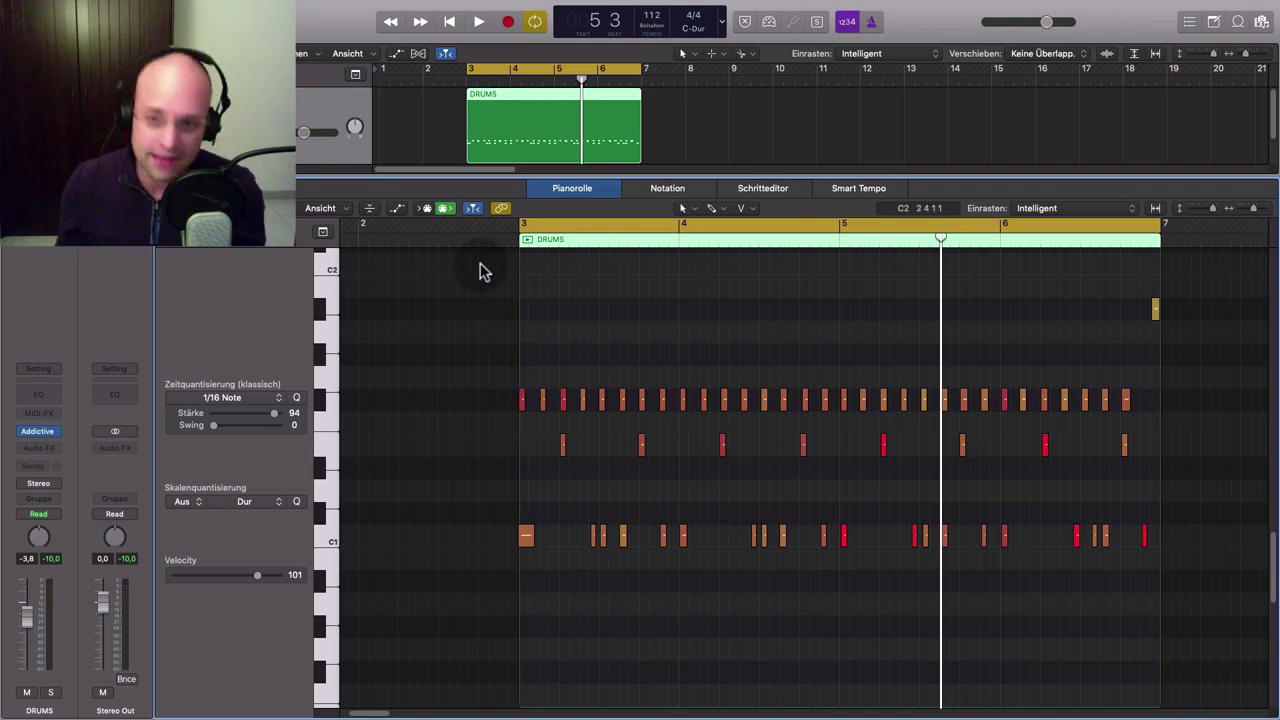
key("super+a")
left_click(293, 398)
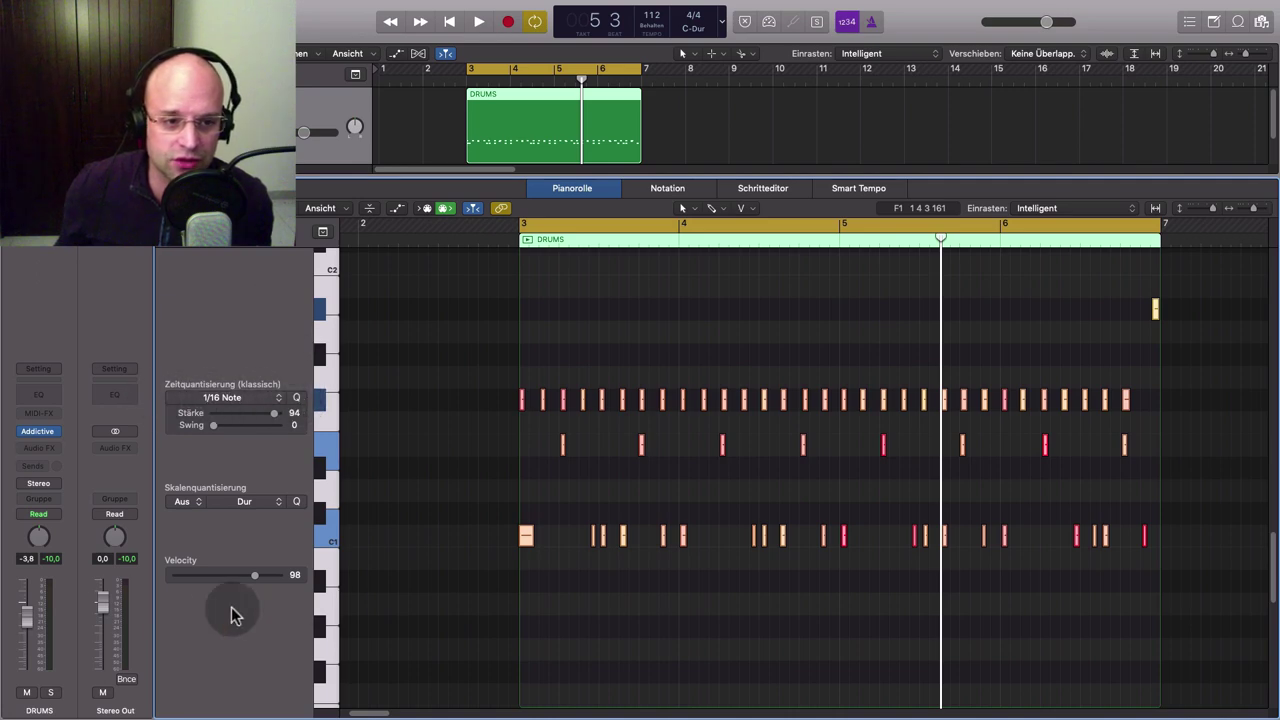
left_click(297, 399)
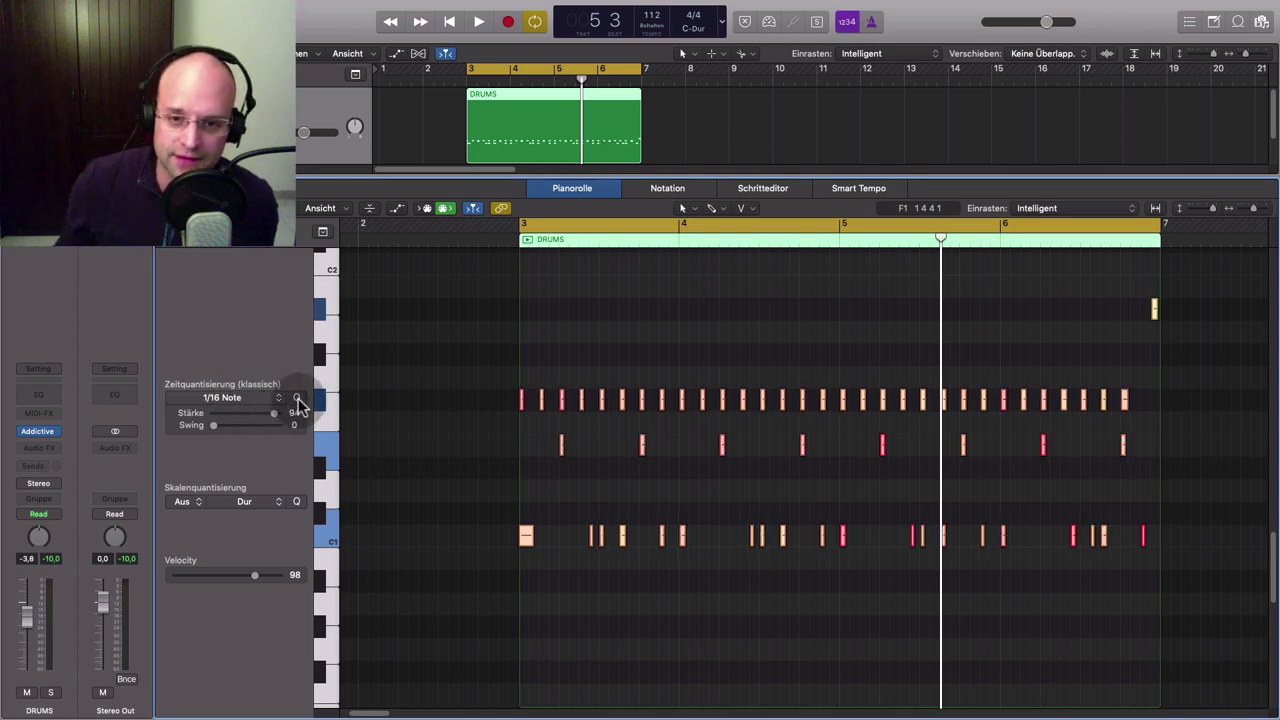
left_click(466, 340)
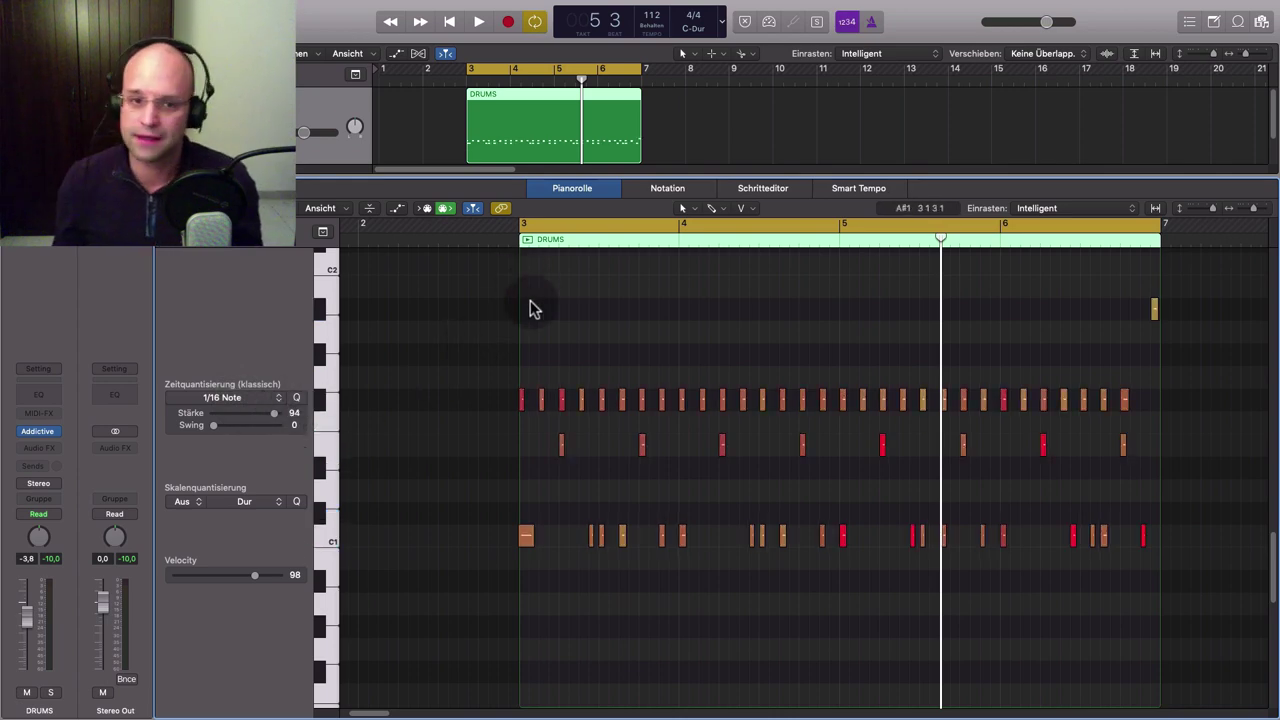
key("space")
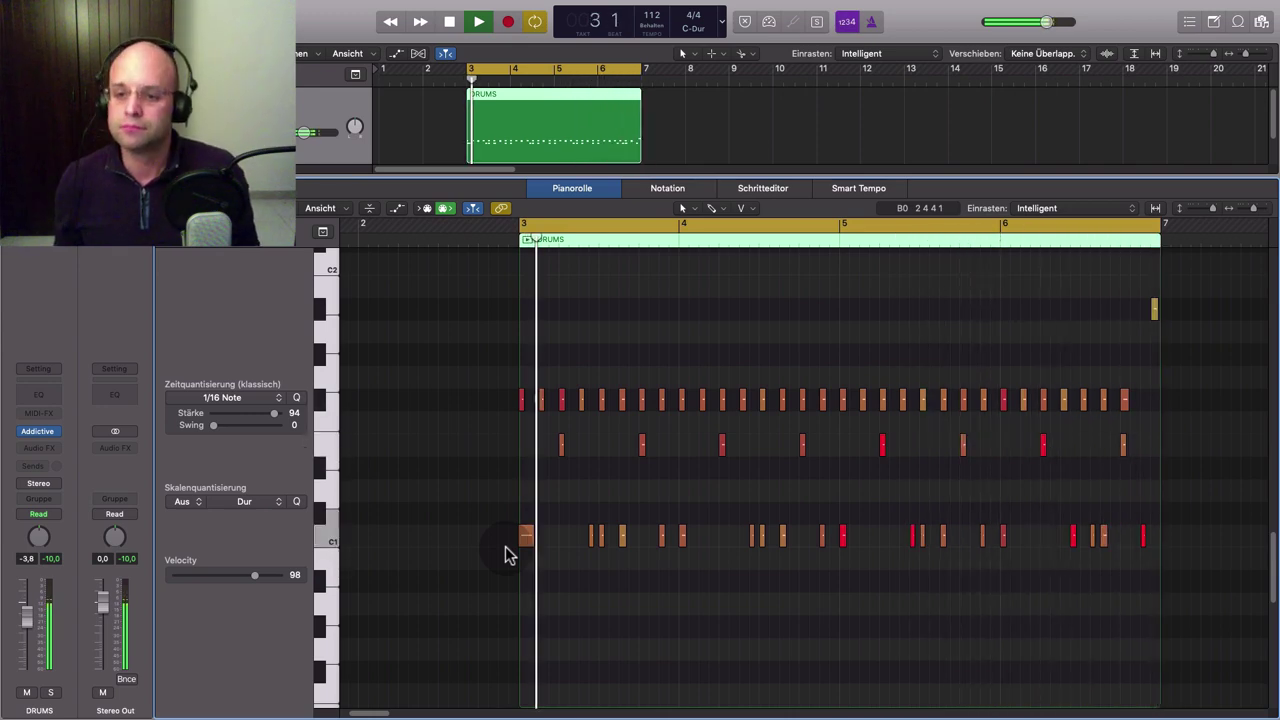
key("space")
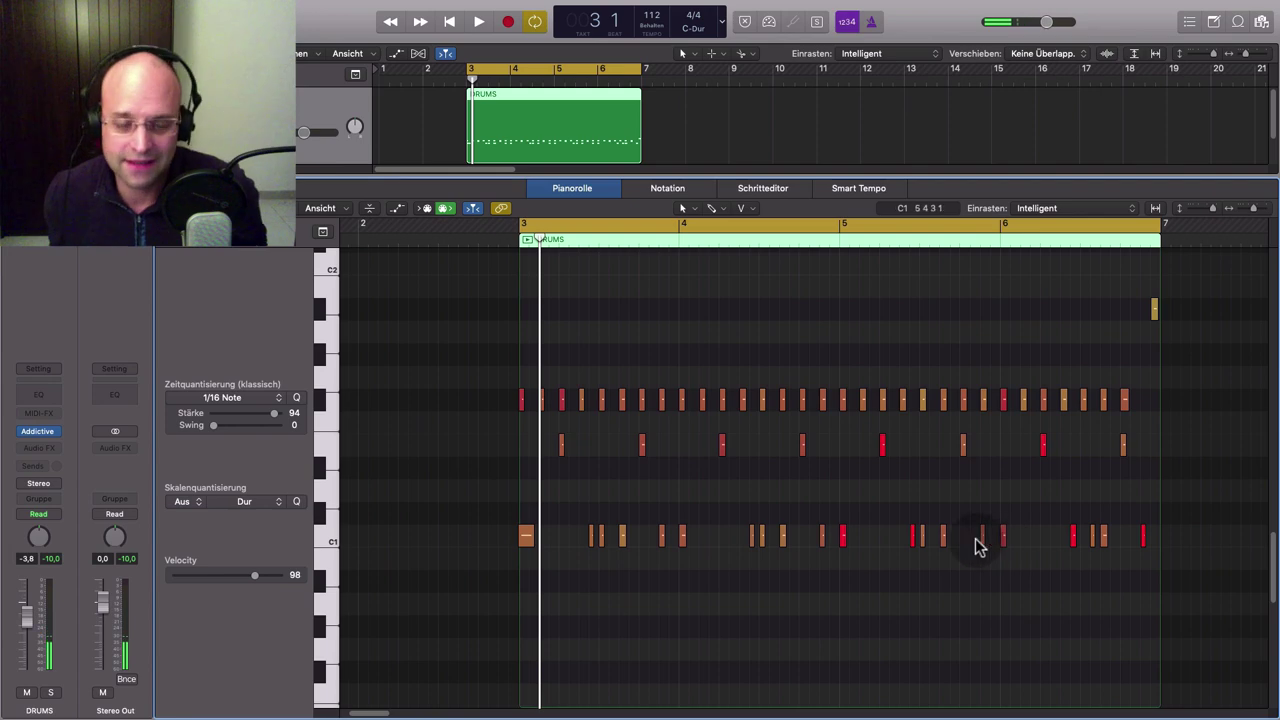
Add E1 notes at the start of bar 5 and in beat 4 of bar 6, plus an A1 note above the latter
scroll(973, 541, "up", 1)
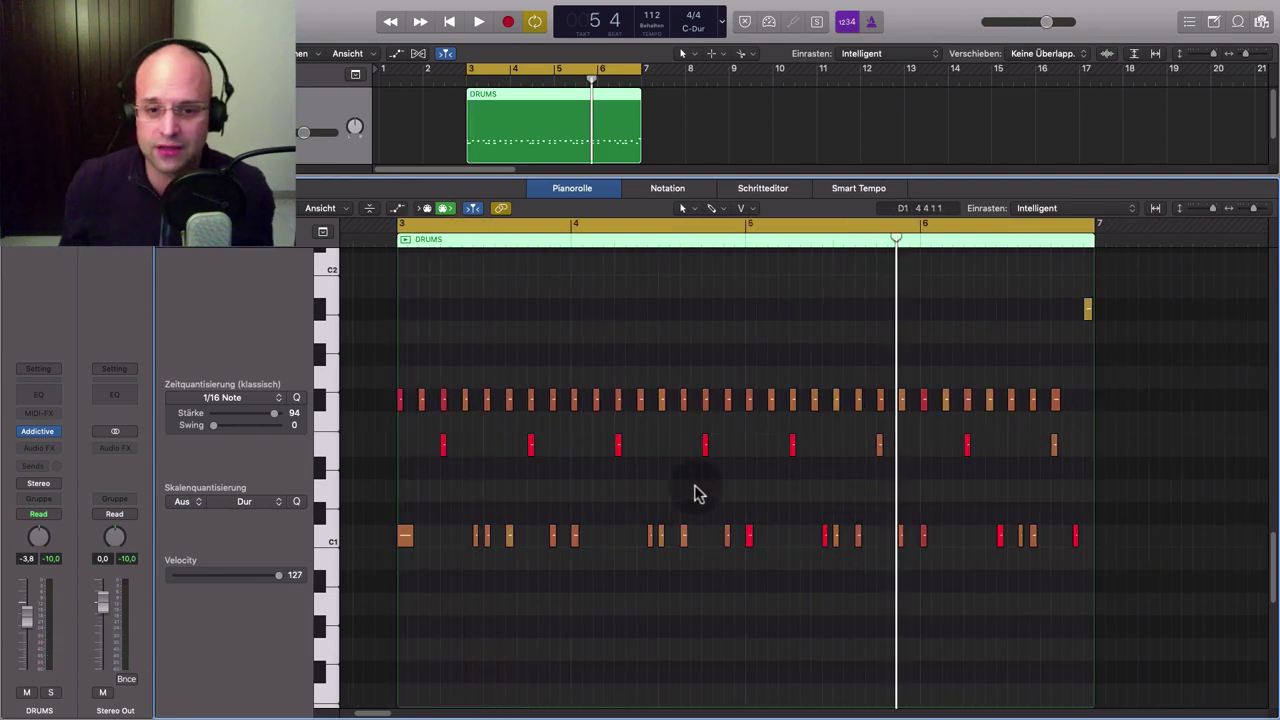
left_click(750, 447)
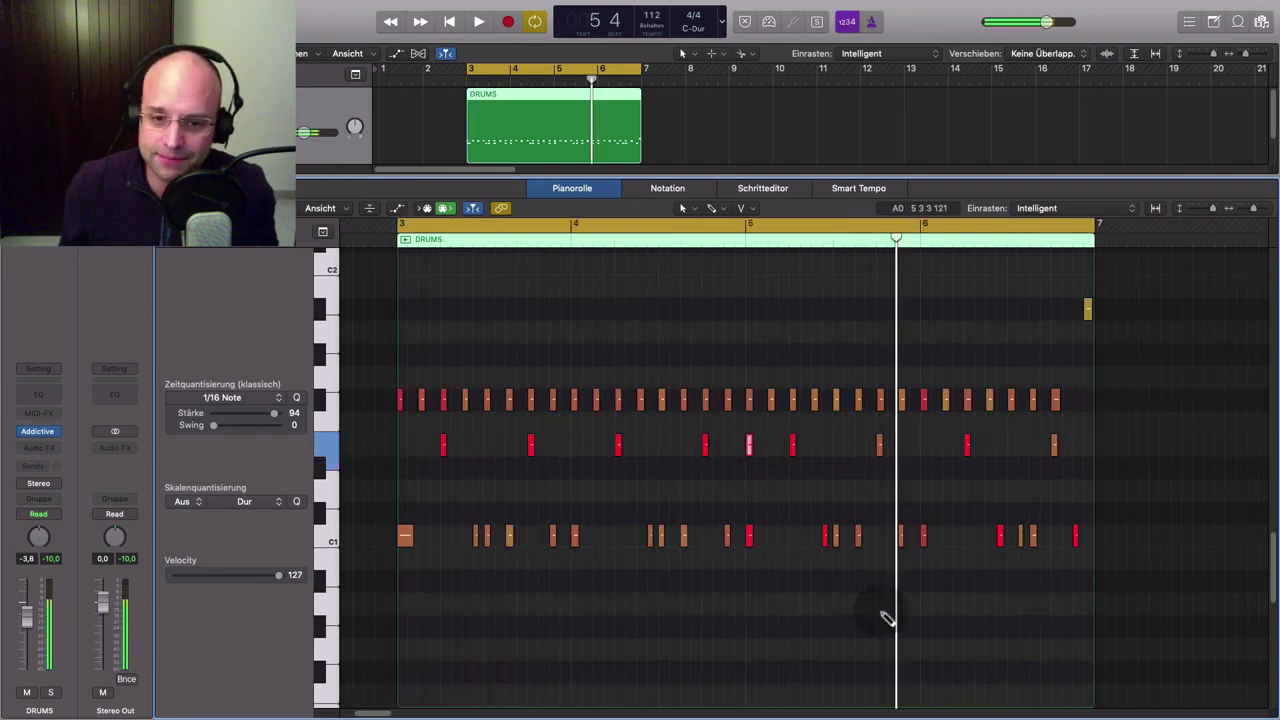
scroll(886, 608, "right", 5)
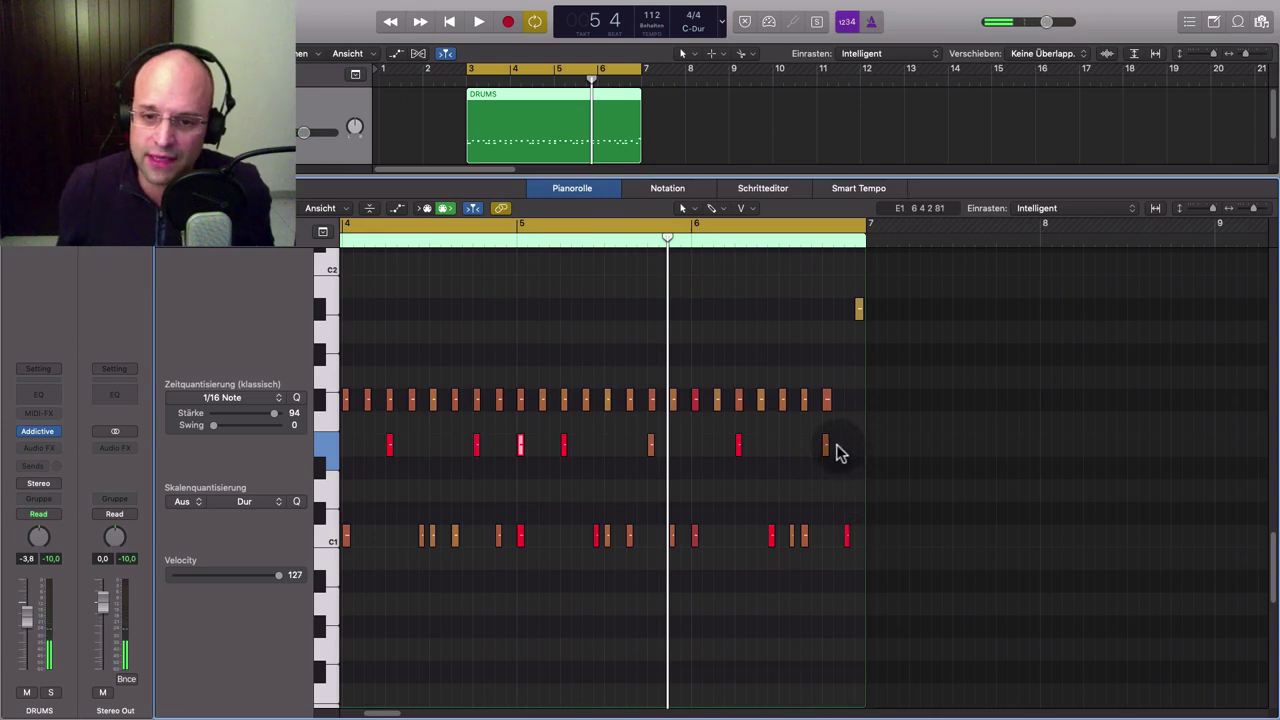
left_click(839, 447)
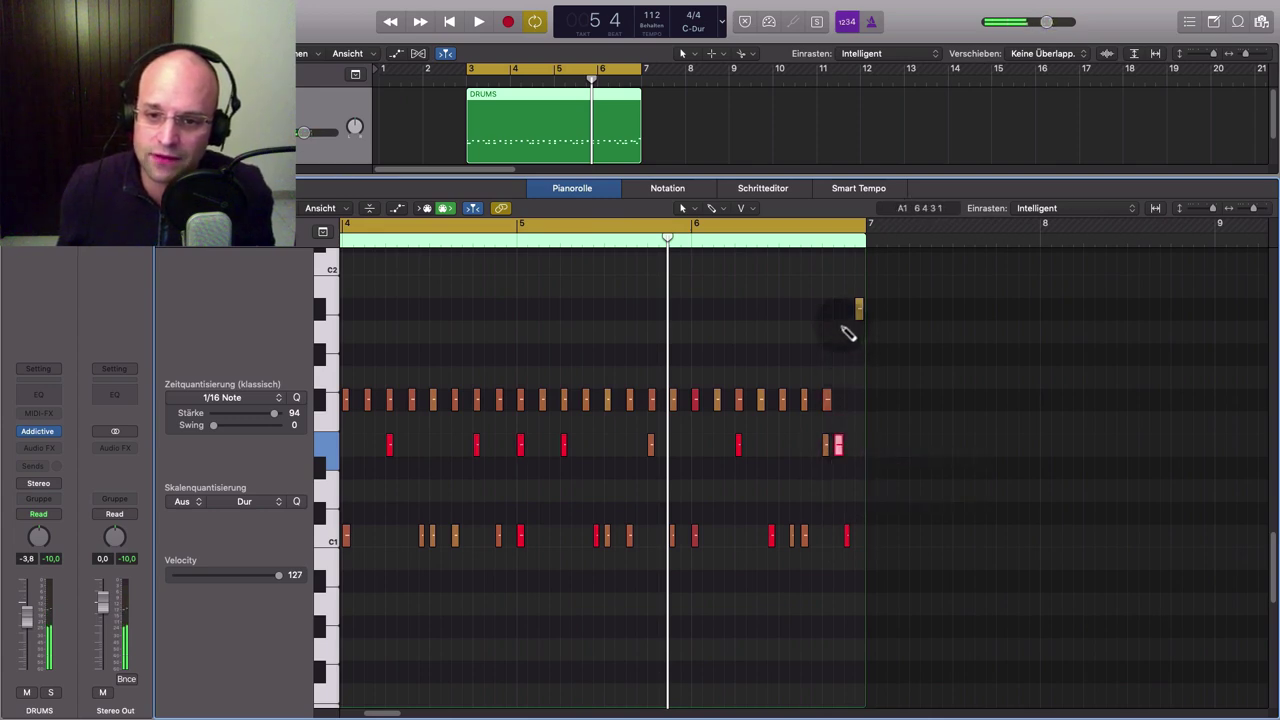
left_click(838, 332)
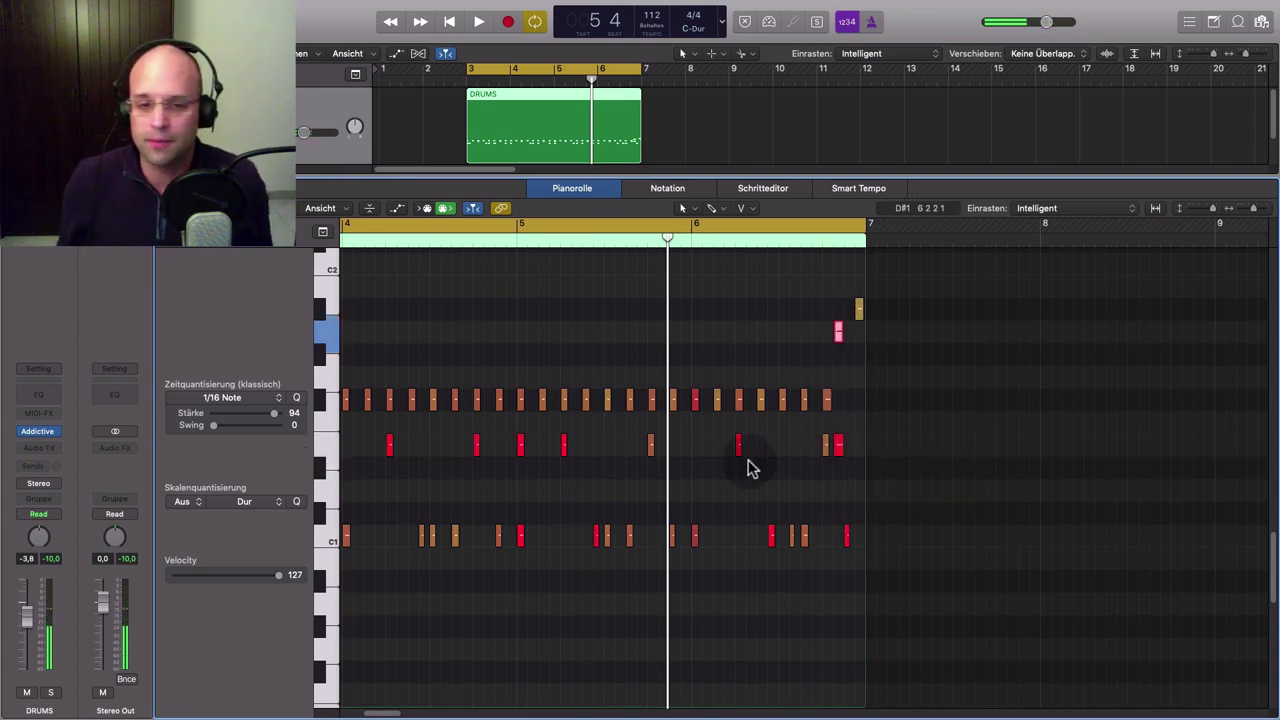
scroll(745, 545, "left", 5)
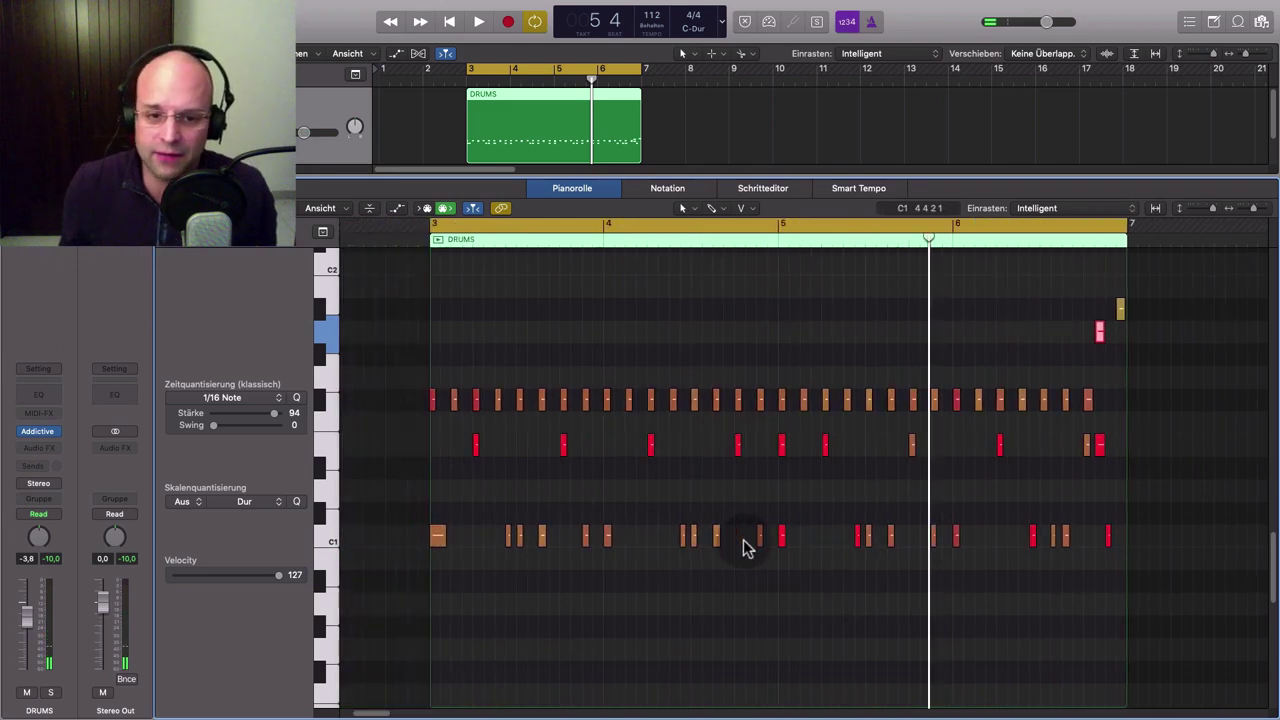
scroll(800, 555, "right", 1)
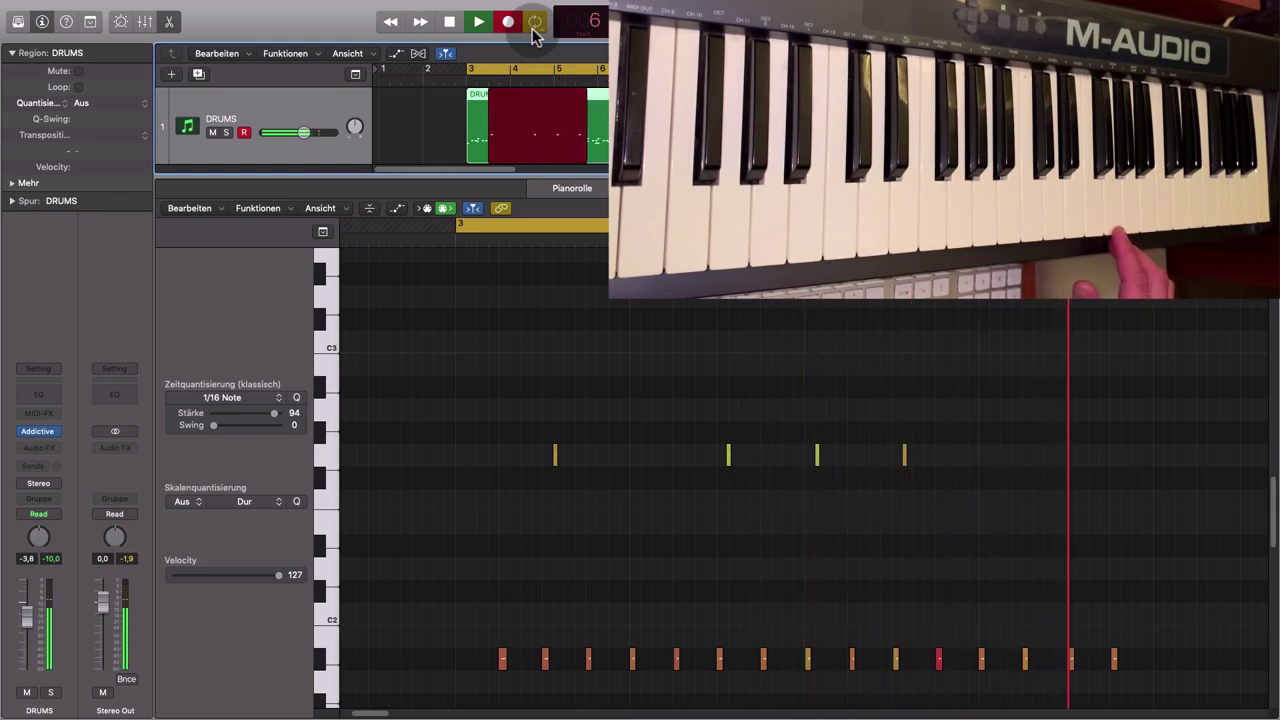
Stop recording the new drum pattern at 96 BPM and play back the take
key("space")
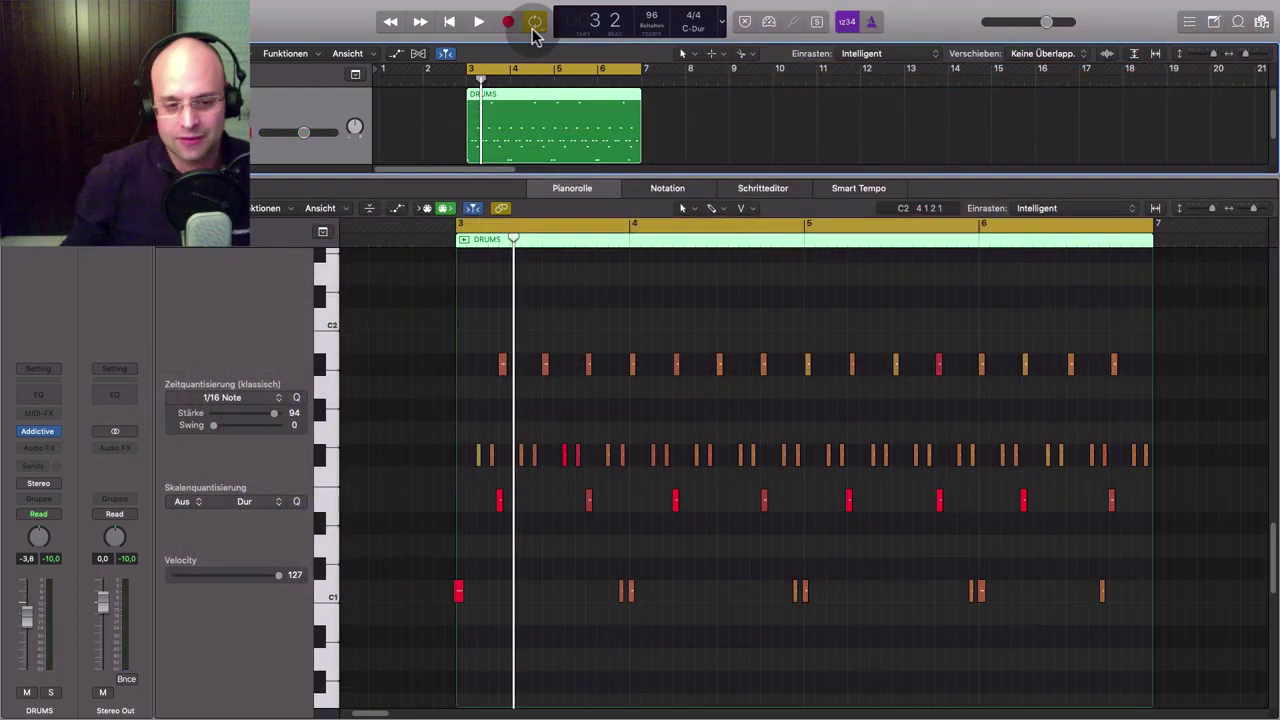
key("space")
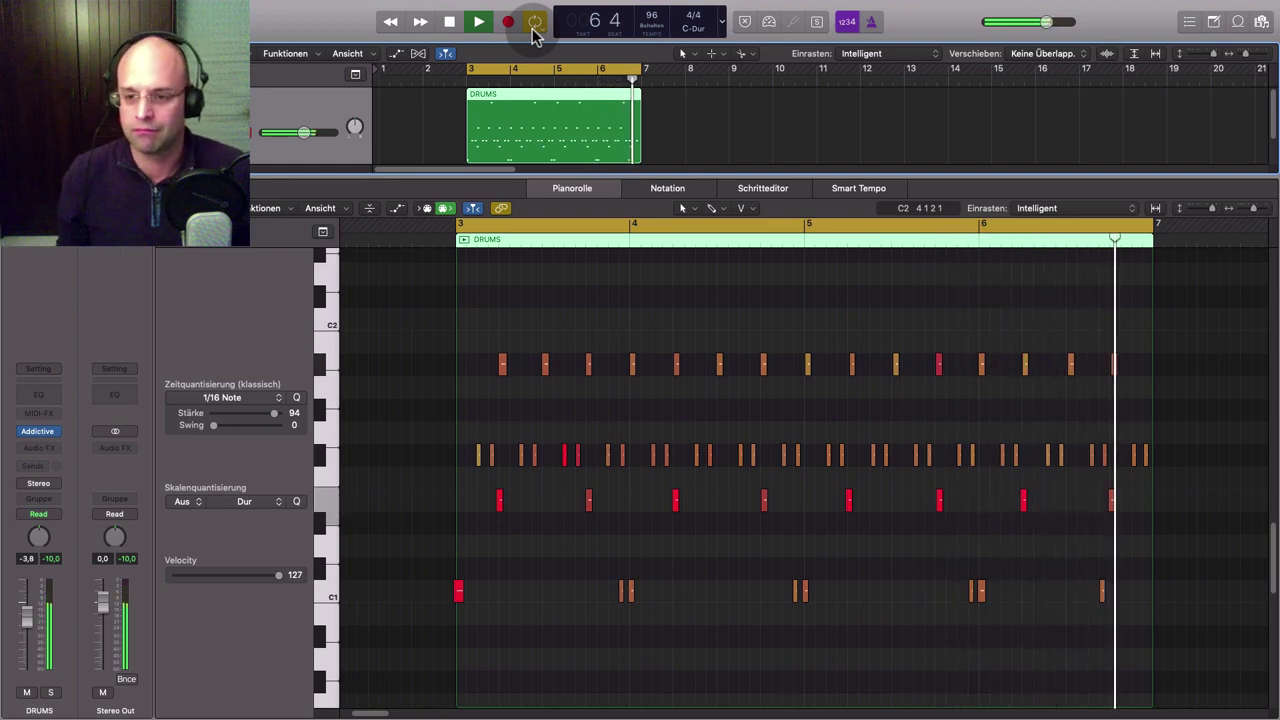
key("space")
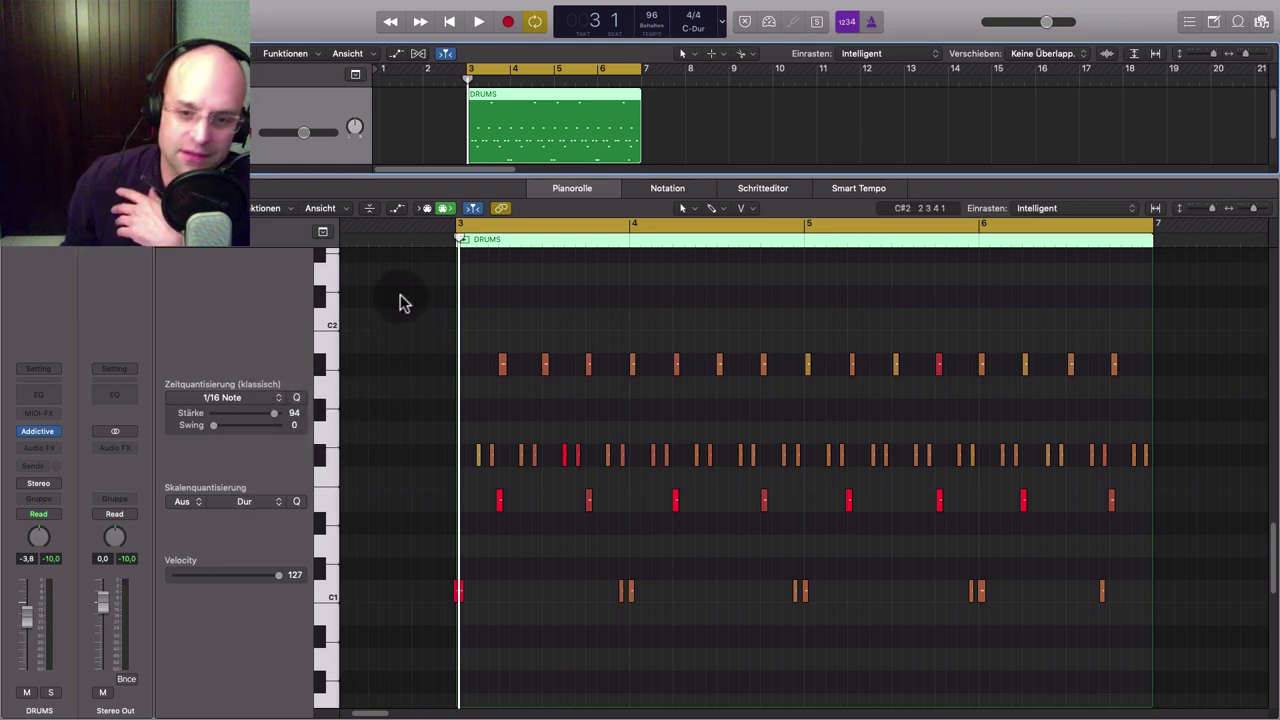
Select the newly recorded drum notes and quantize them to 1/16 Note with strength 94
left_click_drag(398, 302, 1064, 644)
scroll(990, 613, "left", 5)
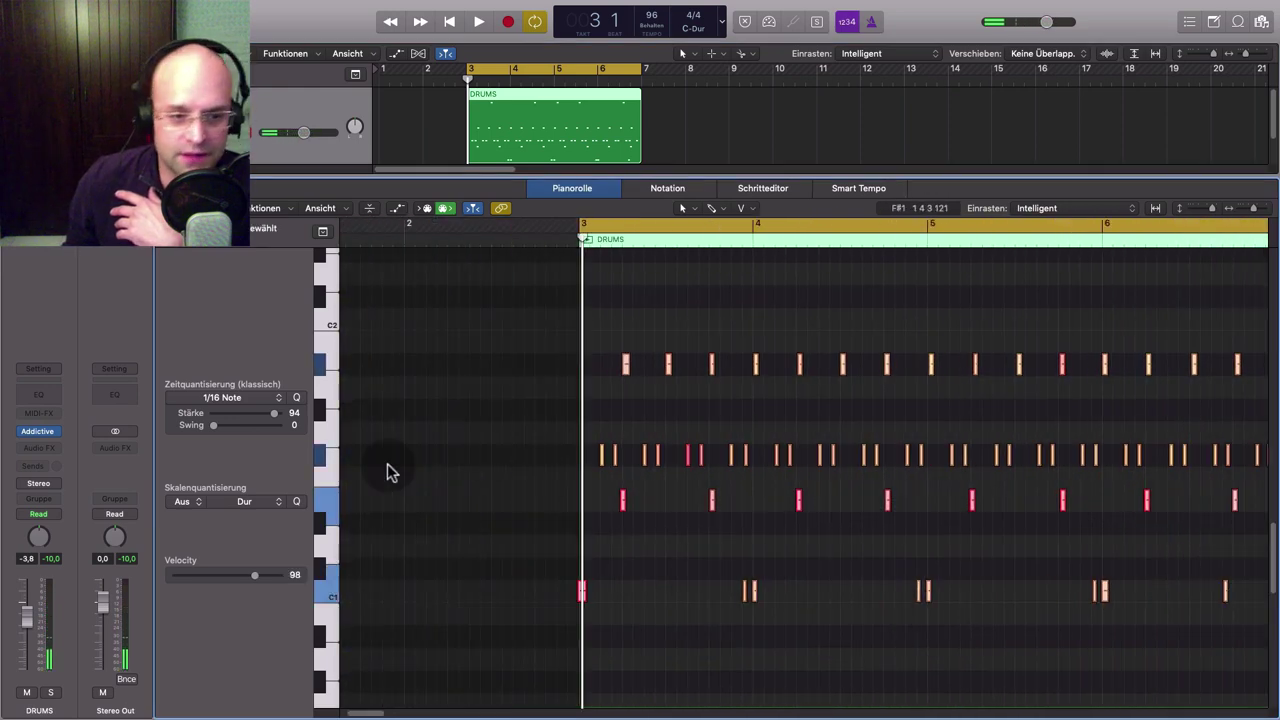
left_click(296, 399)
Listen to the quantized 96 BPM drum pattern and look over its notes
key("space")
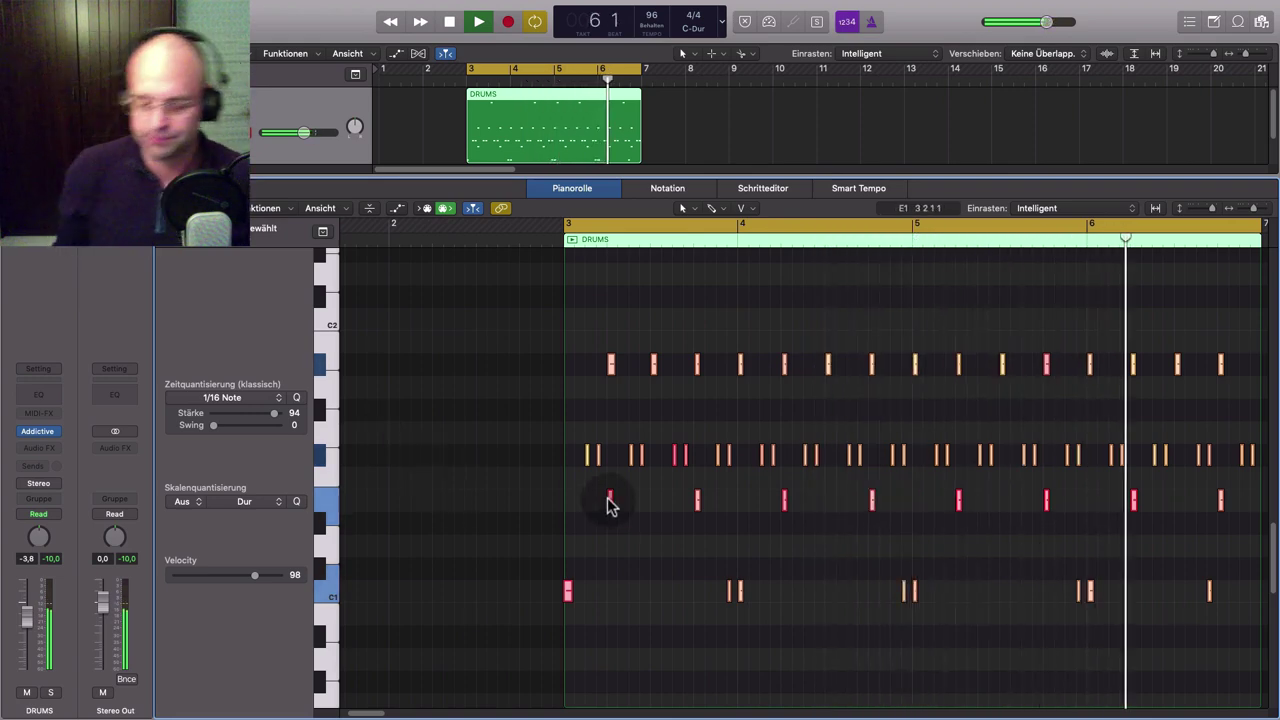
mouse_move(610, 505)
key("space")
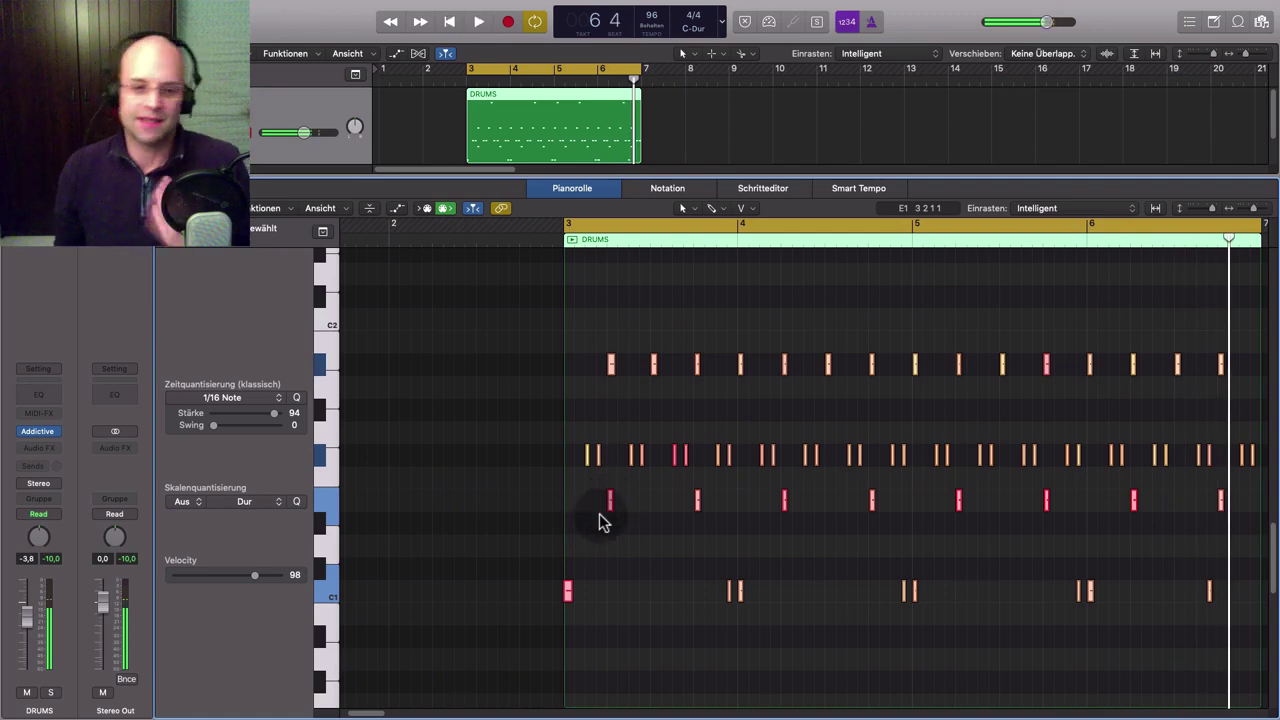
left_click(595, 509, "ctrl+alt")
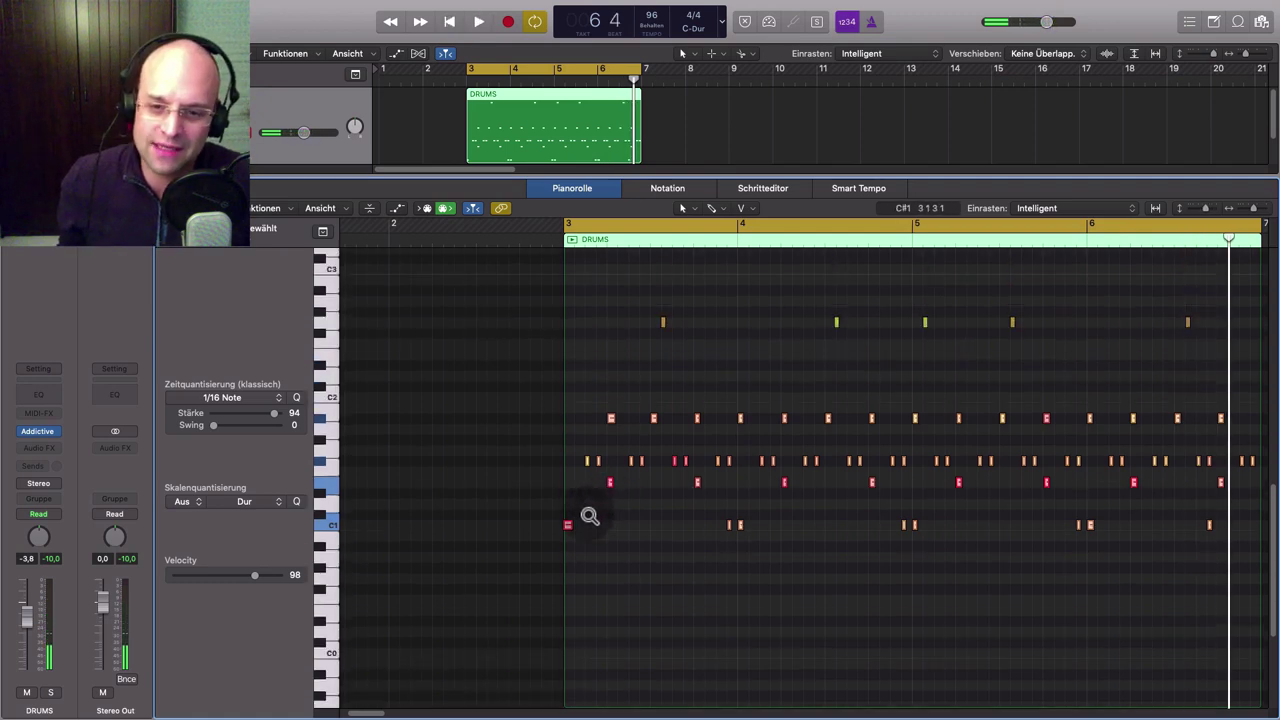
Select all drum notes in bars 3 to 6, quantize them to 1/16 Swing C and listen to the result
scroll(590, 516, "right", 3)
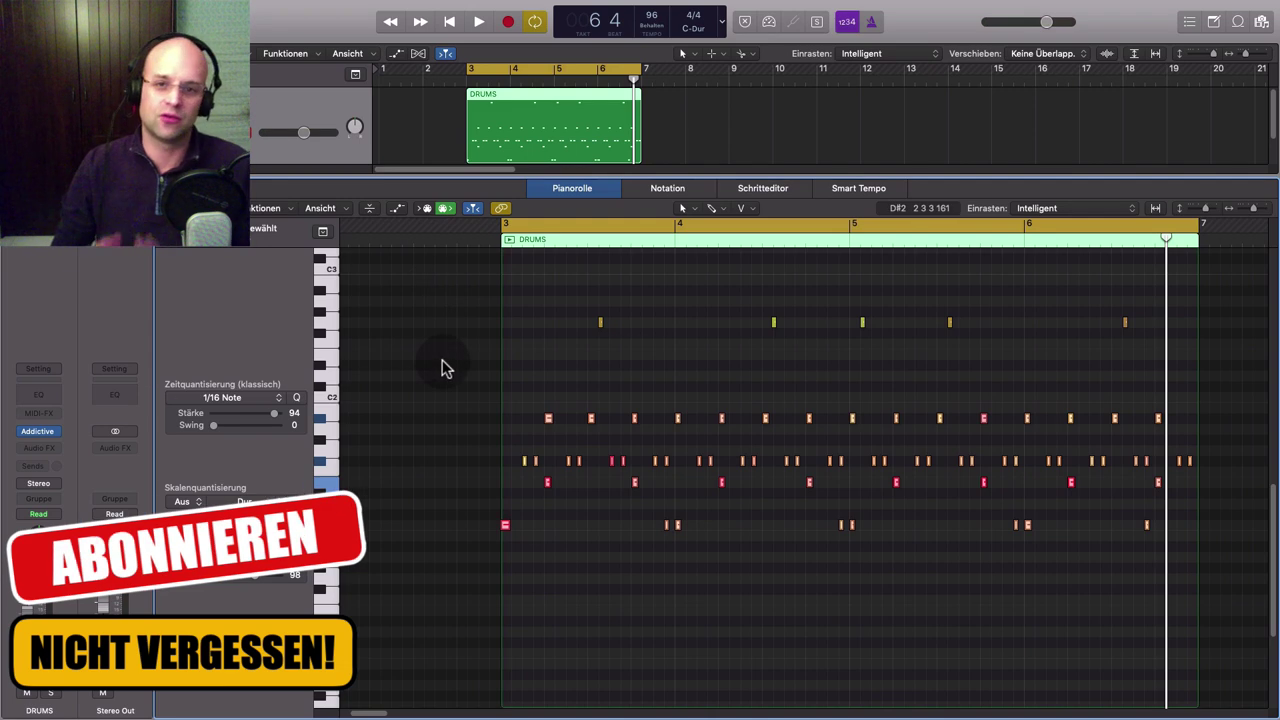
scroll(644, 525, "right", 1)
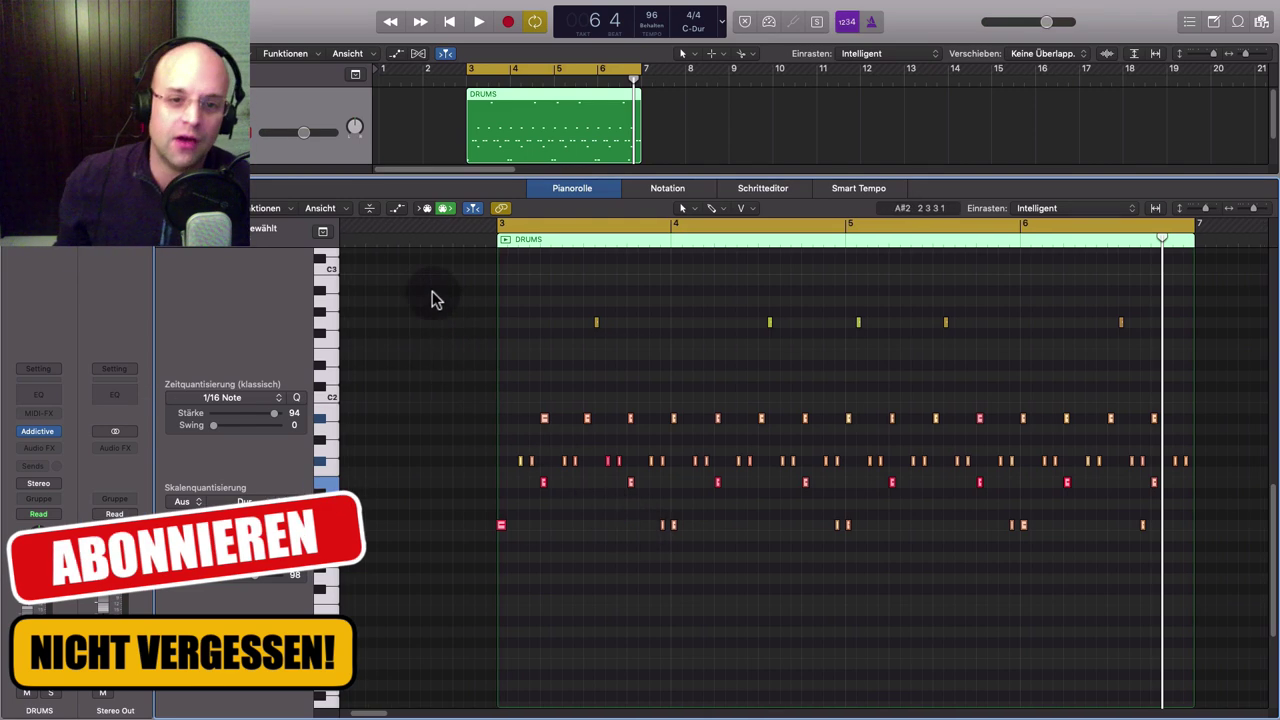
left_click_drag(432, 291, 1193, 631)
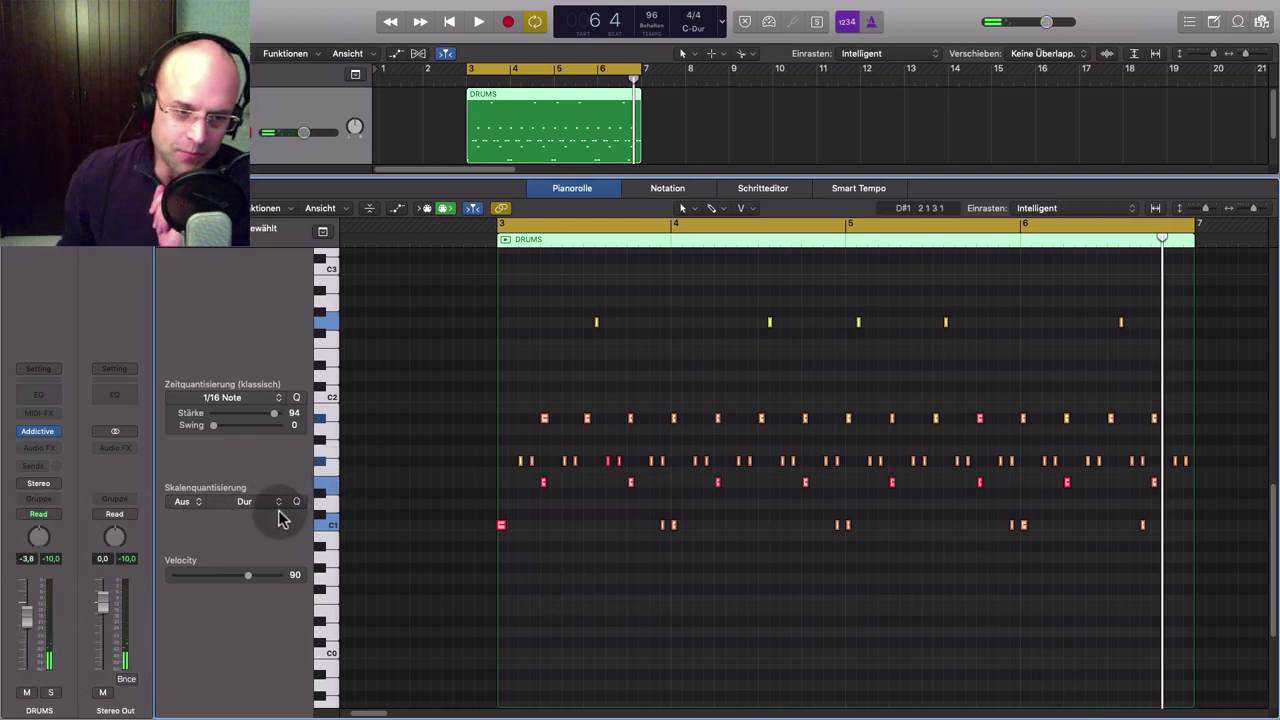
left_click(280, 400)
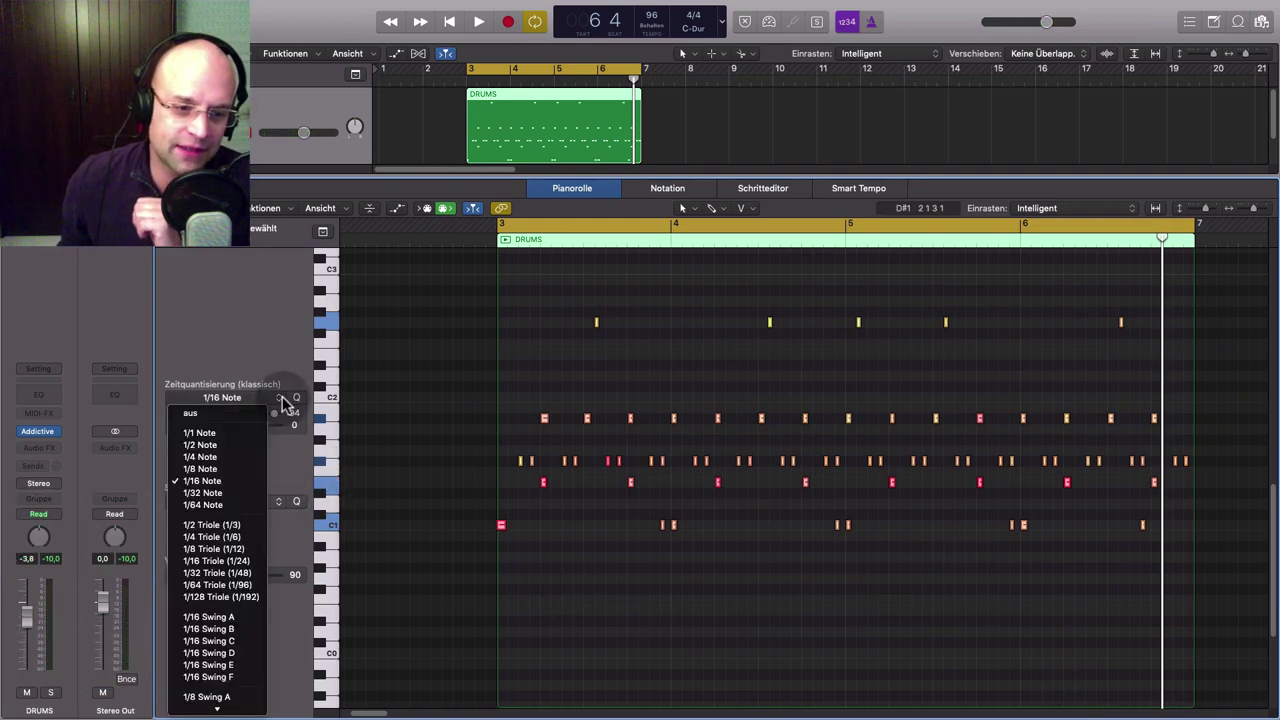
mouse_move(214, 705)
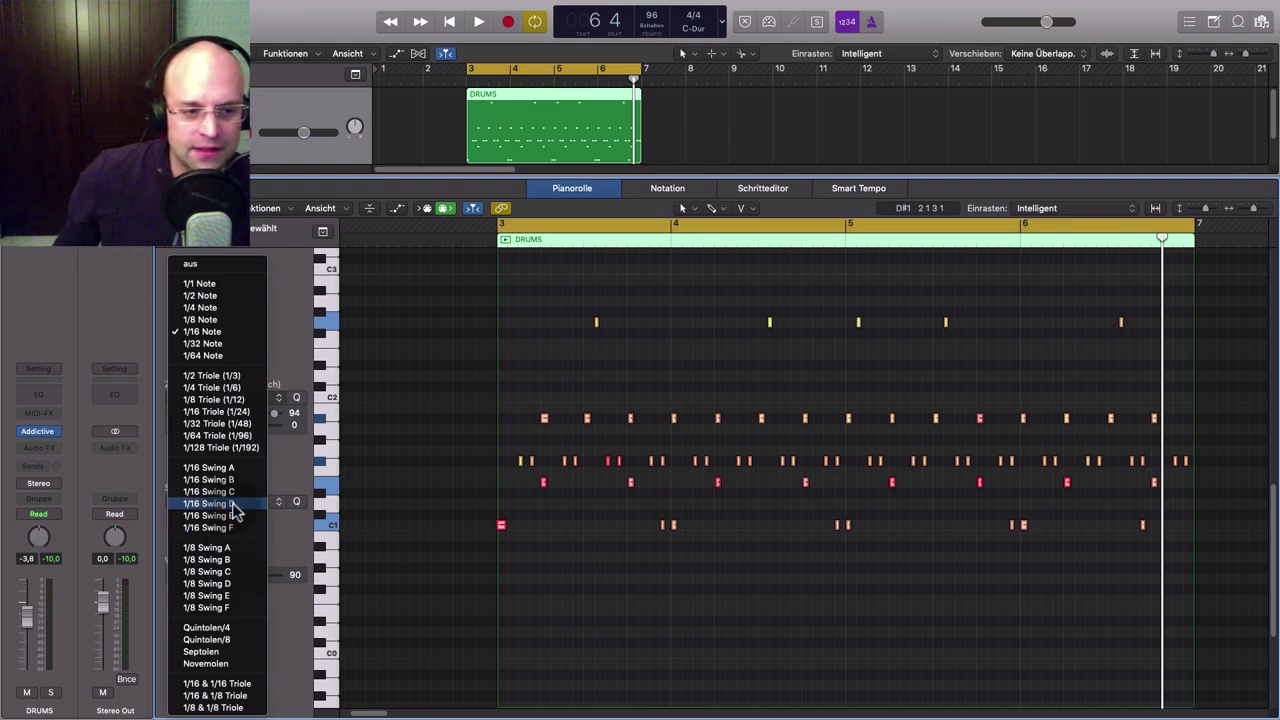
left_click(210, 491)
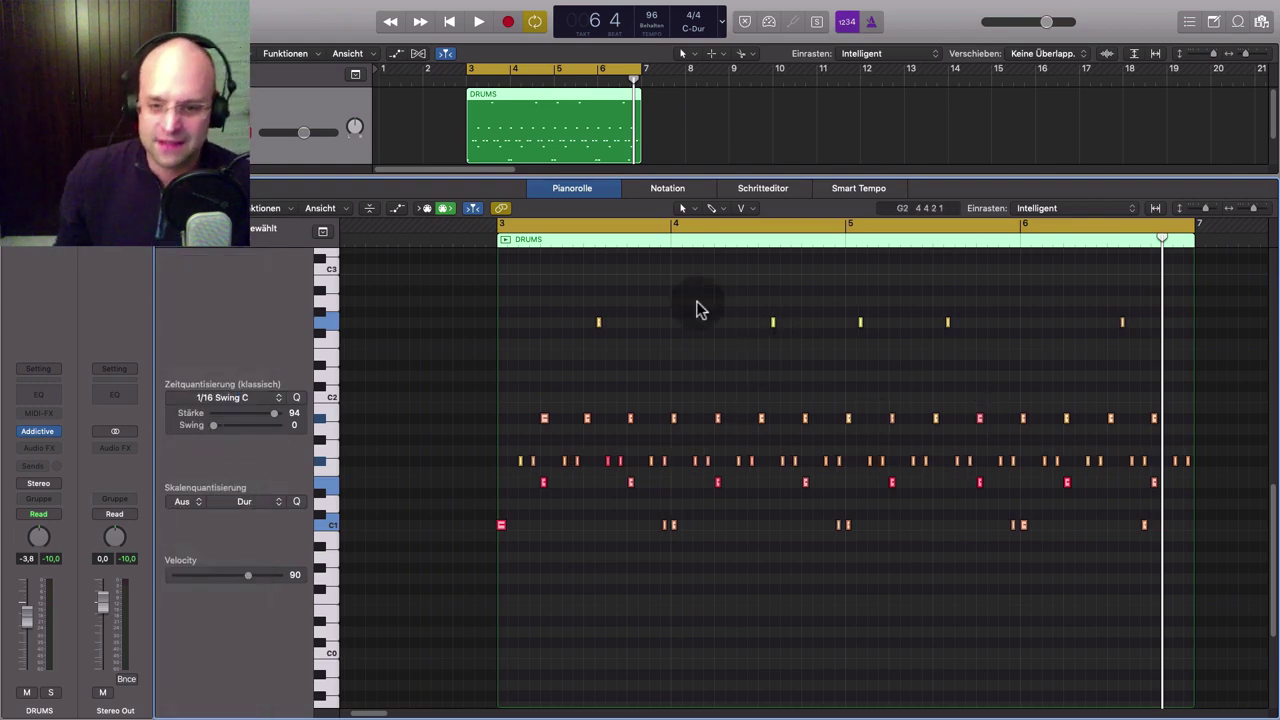
key("space")
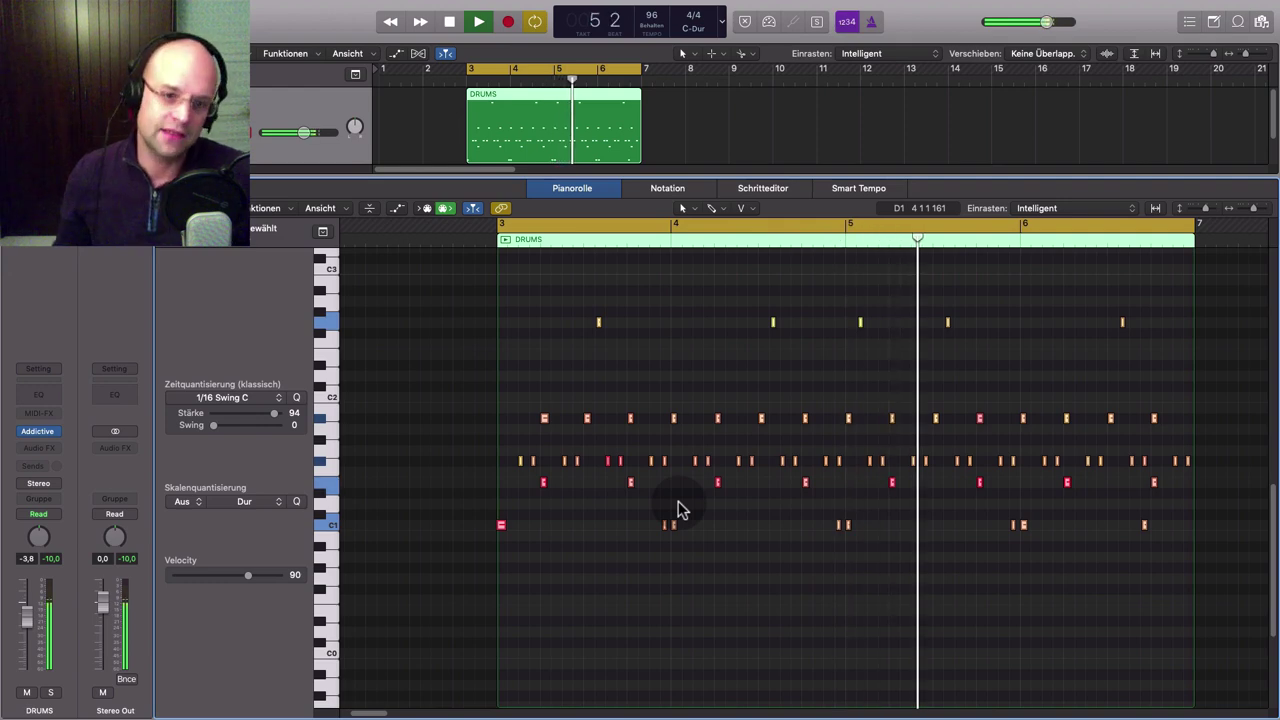
key("space")
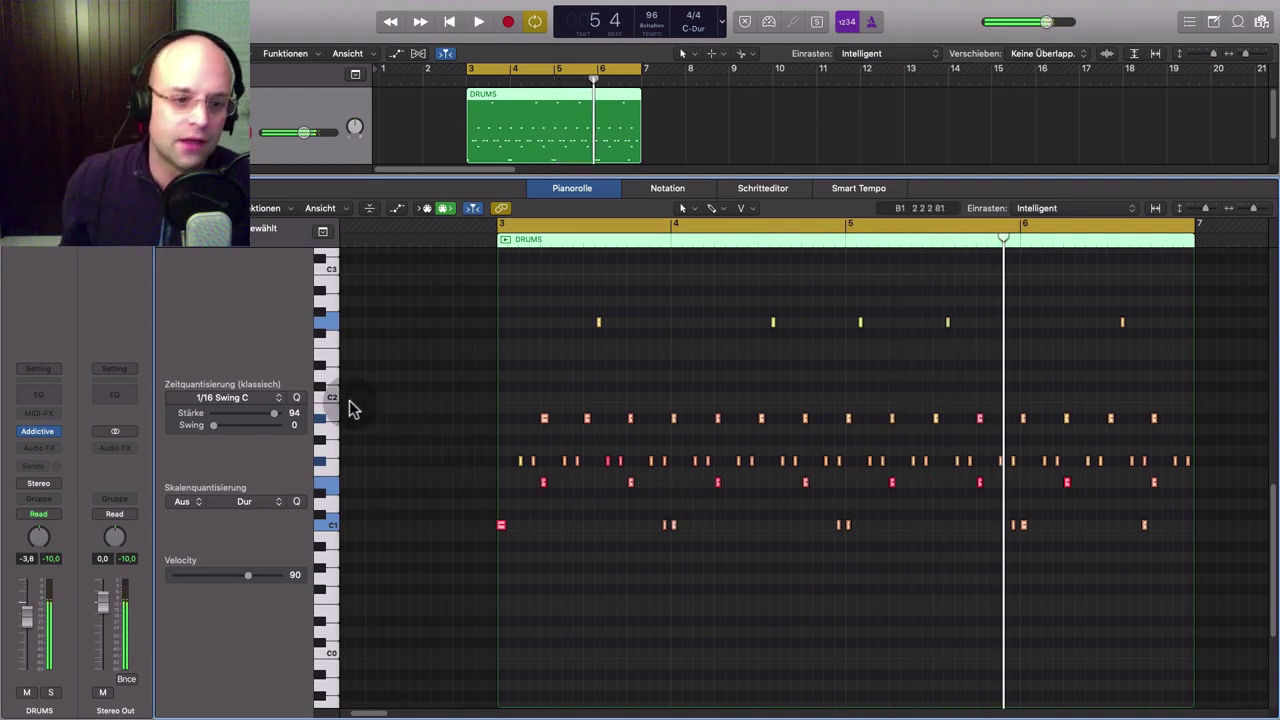
Change the quantization of the selected drum notes to 1/16 Swing F and play back the pattern
left_click(279, 399)
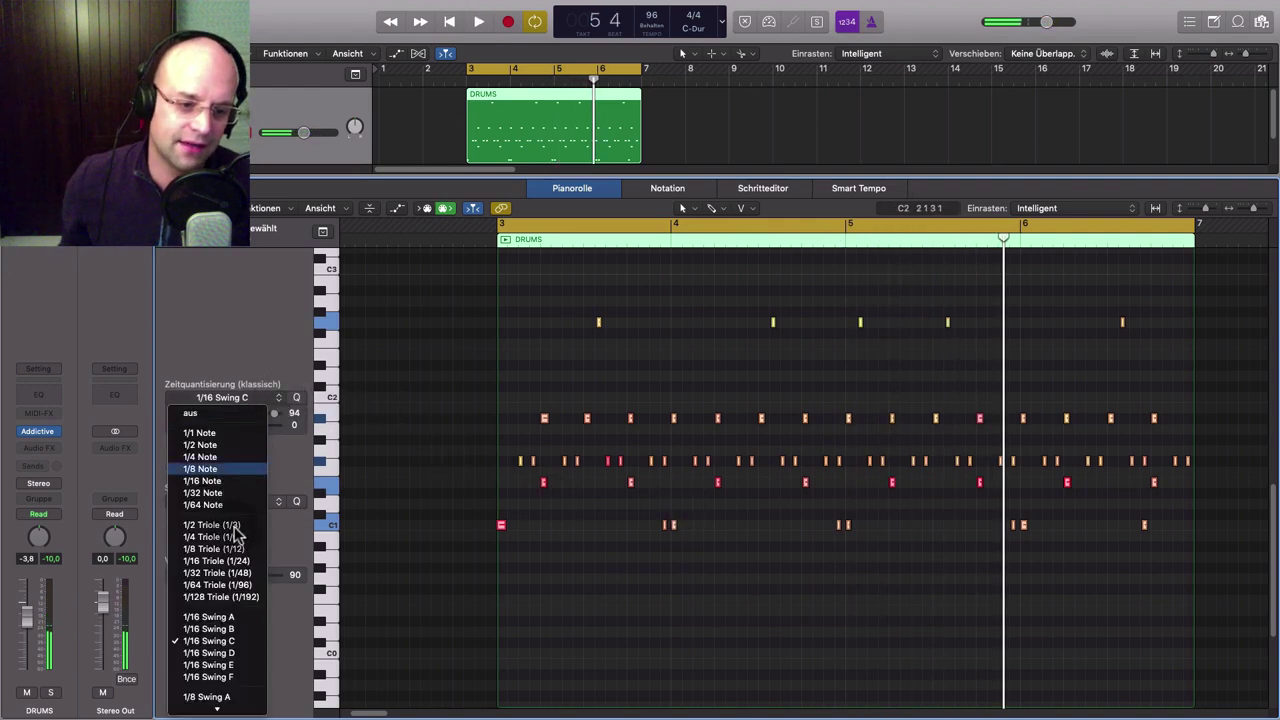
left_click(226, 678)
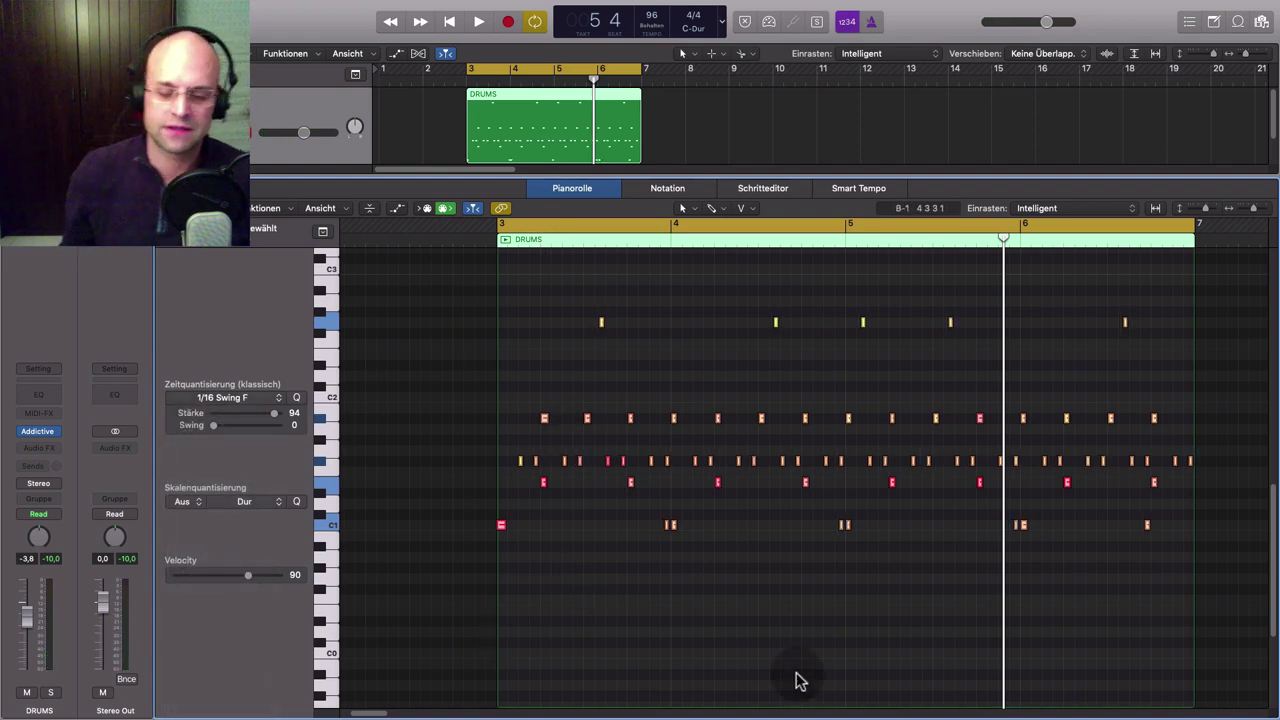
key("space")
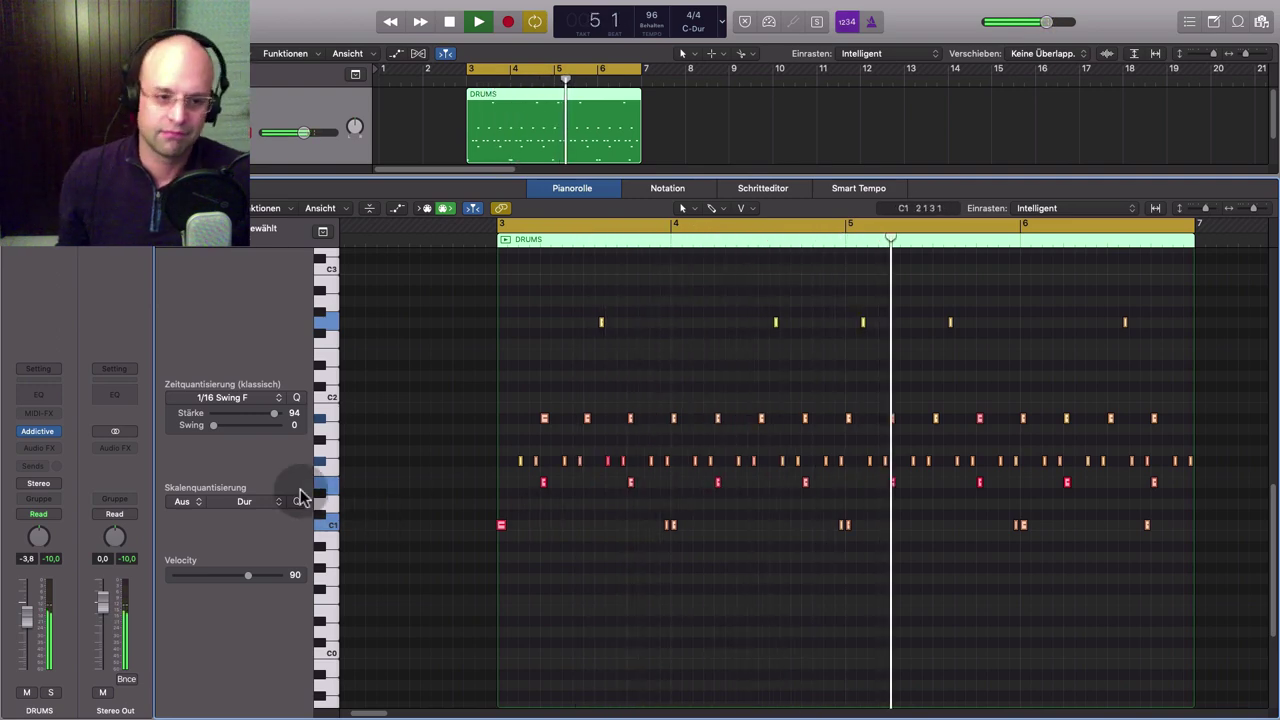
key("space")
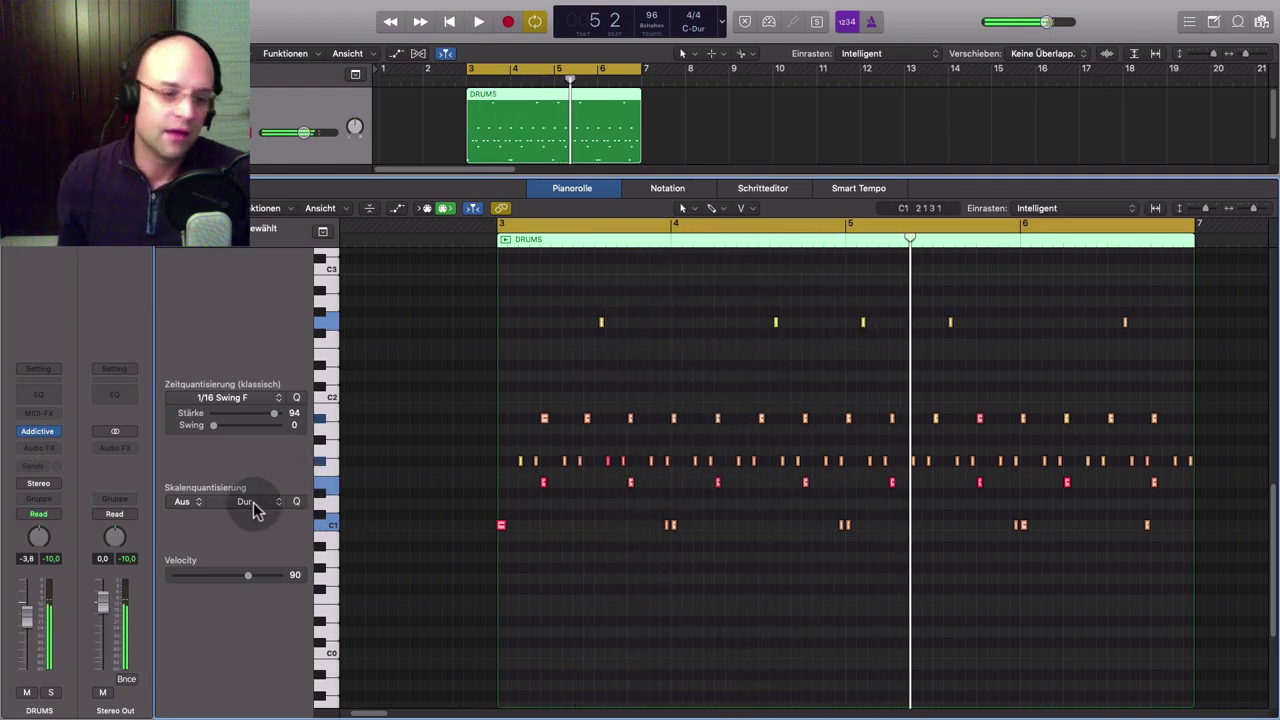
Set the quantization of the selected drum notes to 1/16 Swing D and listen to the groove
left_click(278, 402)
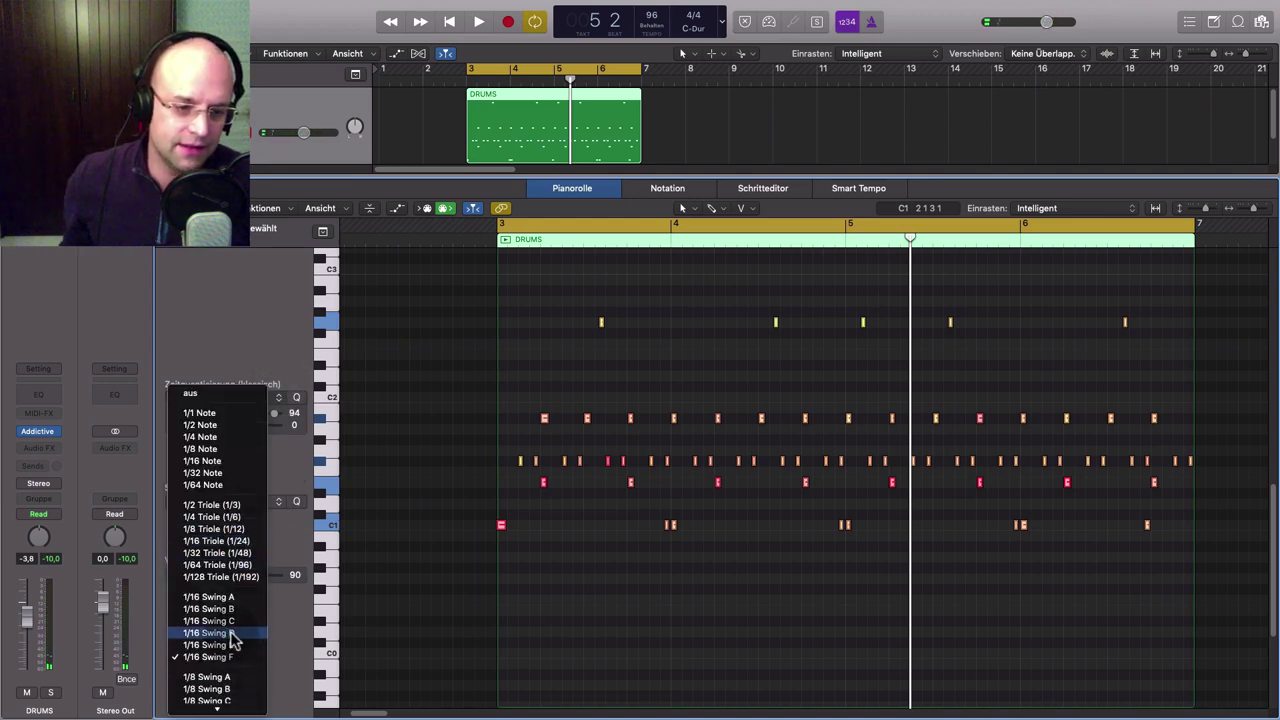
left_click(230, 633)
key("space")
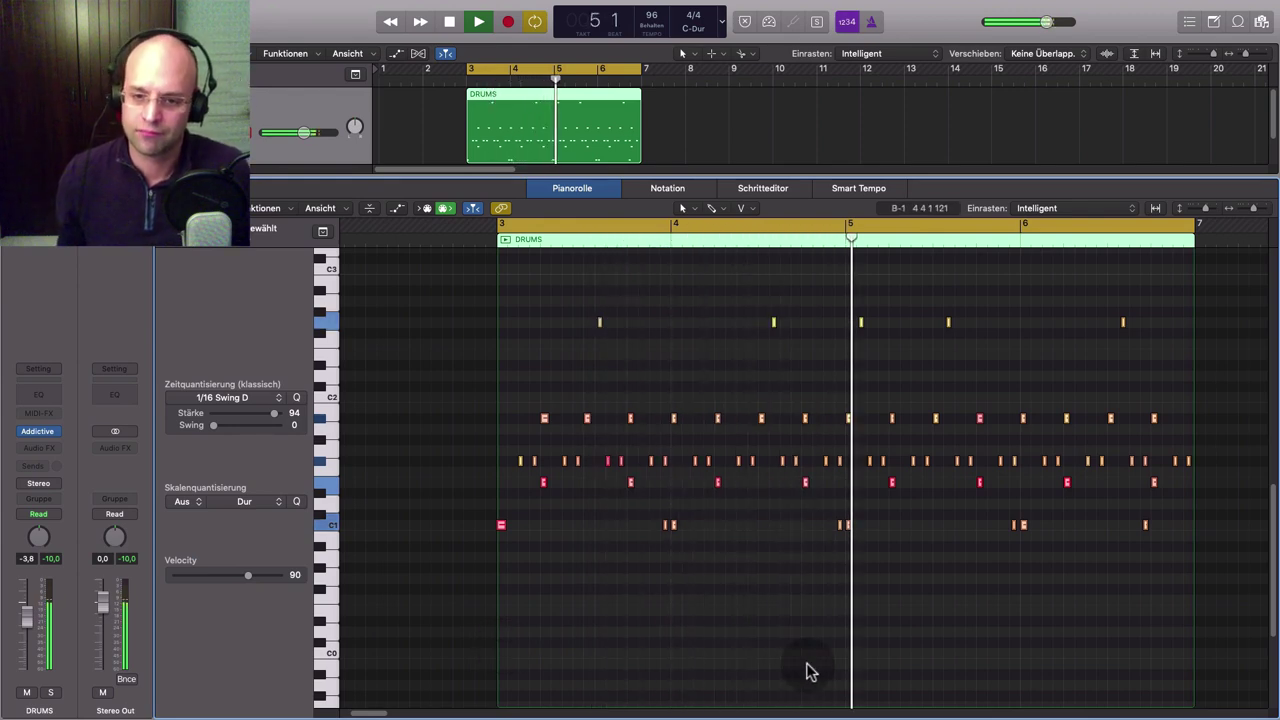
scroll(808, 672, "down", 3)
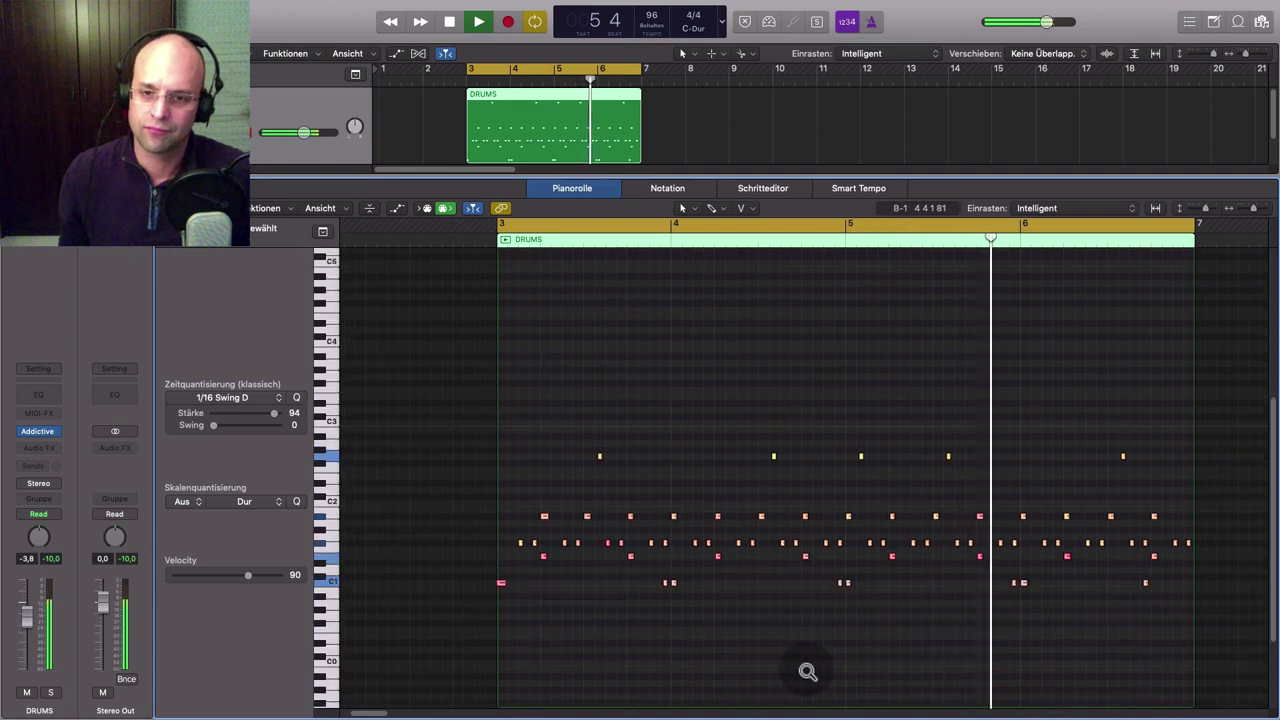
scroll(808, 672, "down", 1)
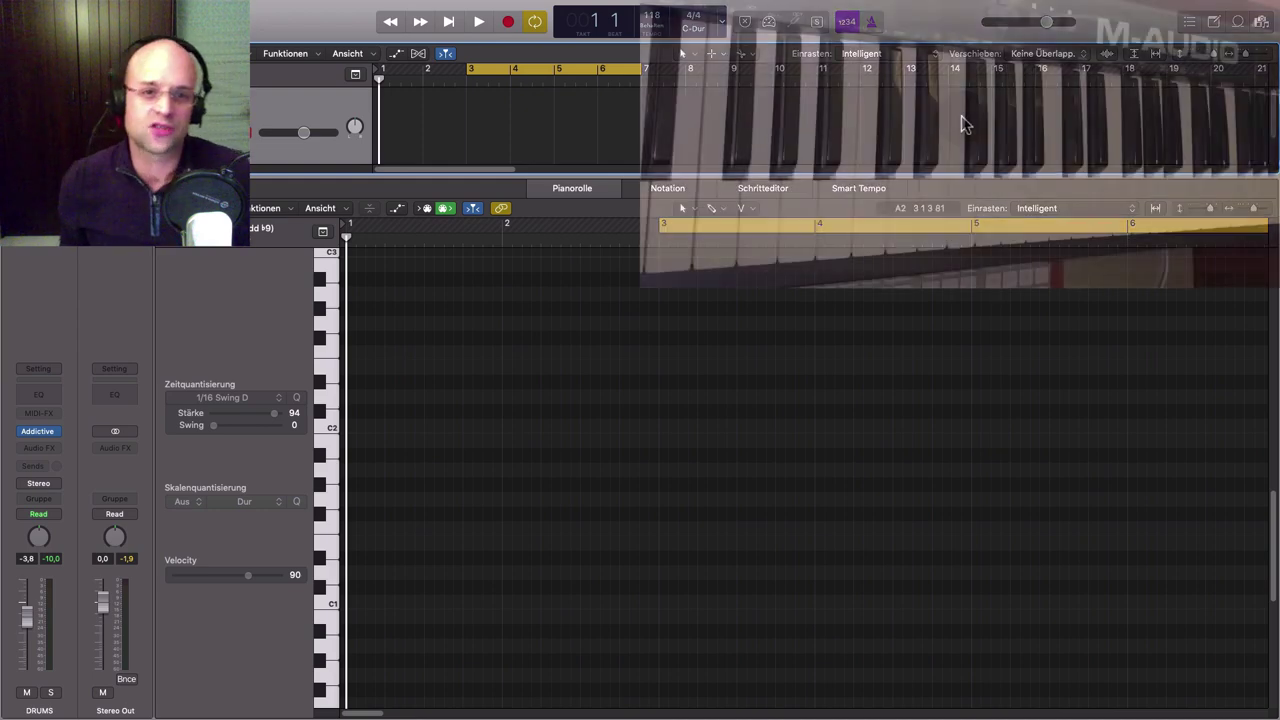
Record a new drum pattern on the DRUMS track over the cycled bars 3 to 6 and stop the recording
left_click(508, 21)
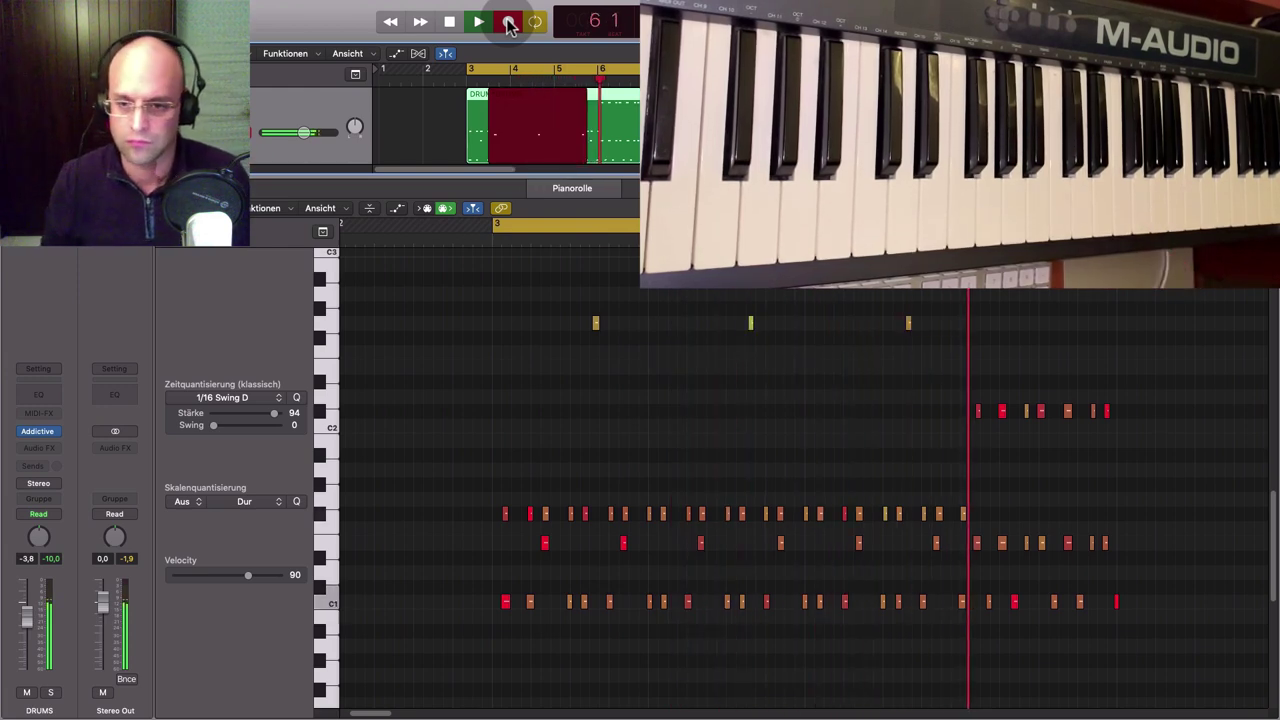
key("space")
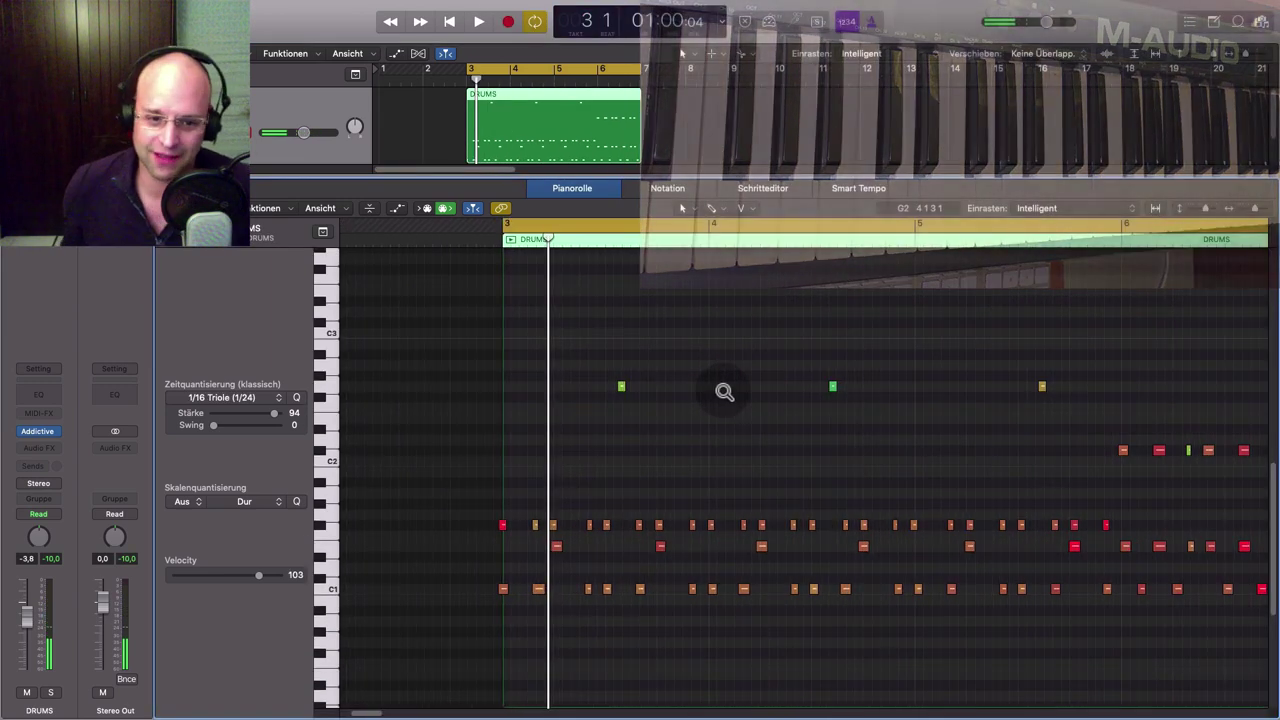
Lengthen the C#2 note at the start of bar 6, an E1 and a C1 note late in bar 5, and the G2 note in bar 4
left_click(723, 393, "ctrl+alt")
left_click(720, 400, "ctrl+alt")
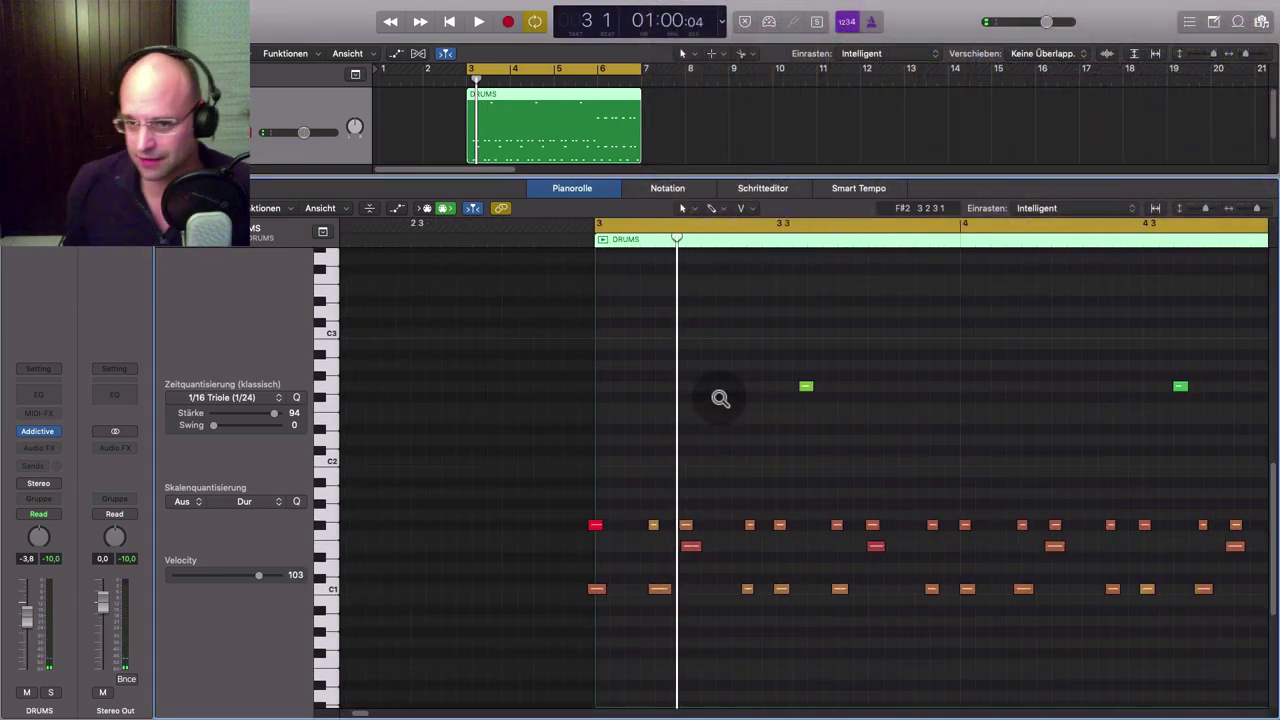
left_click(718, 398, "ctrl+alt")
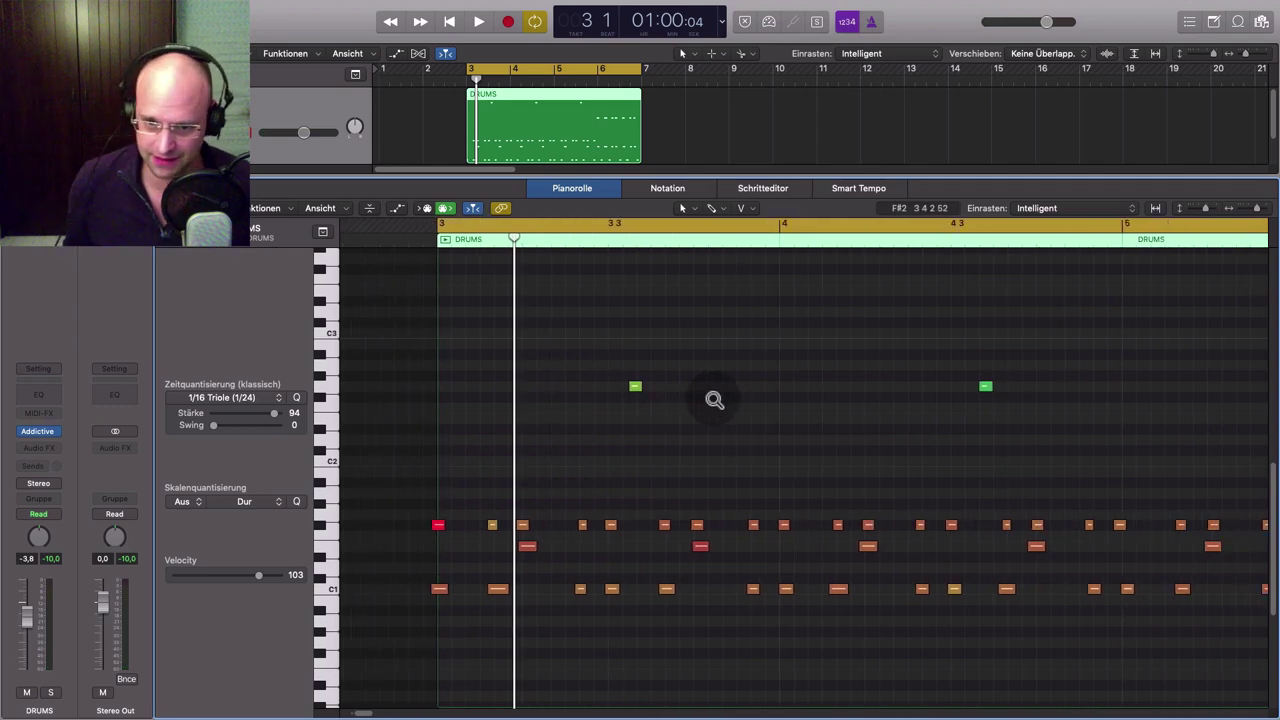
left_click(718, 398, "ctrl+alt")
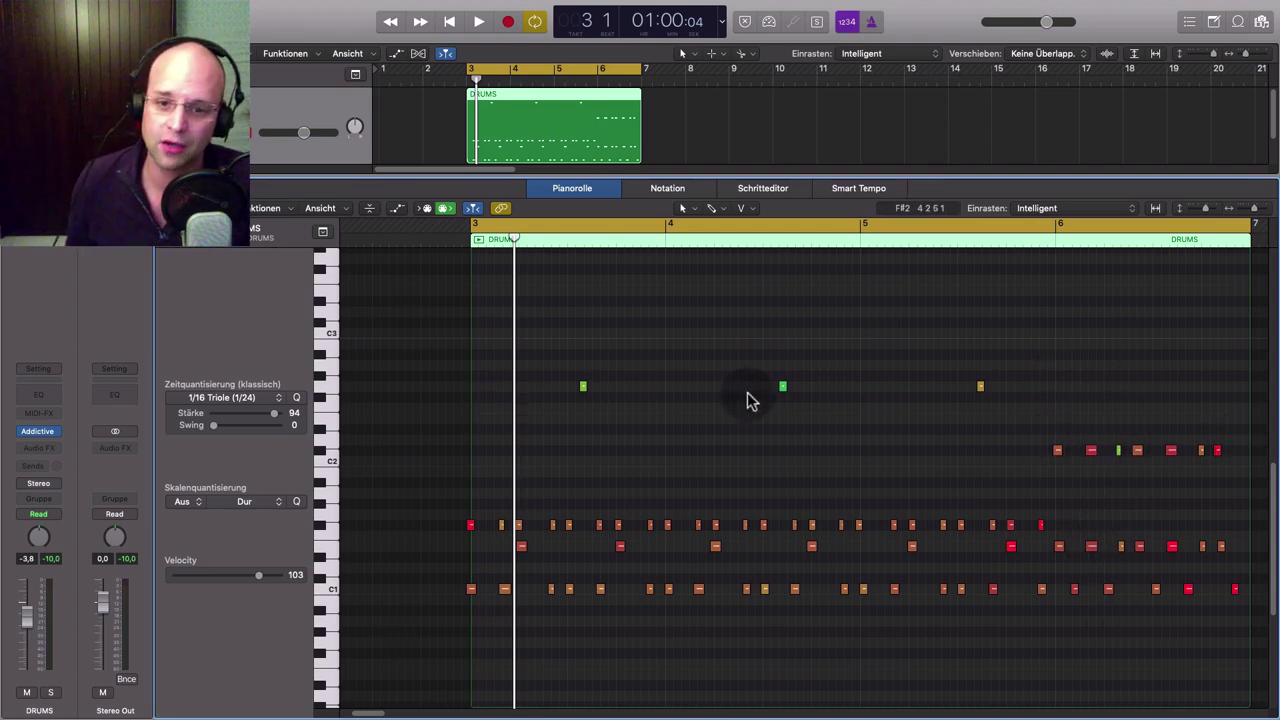
left_click(584, 388)
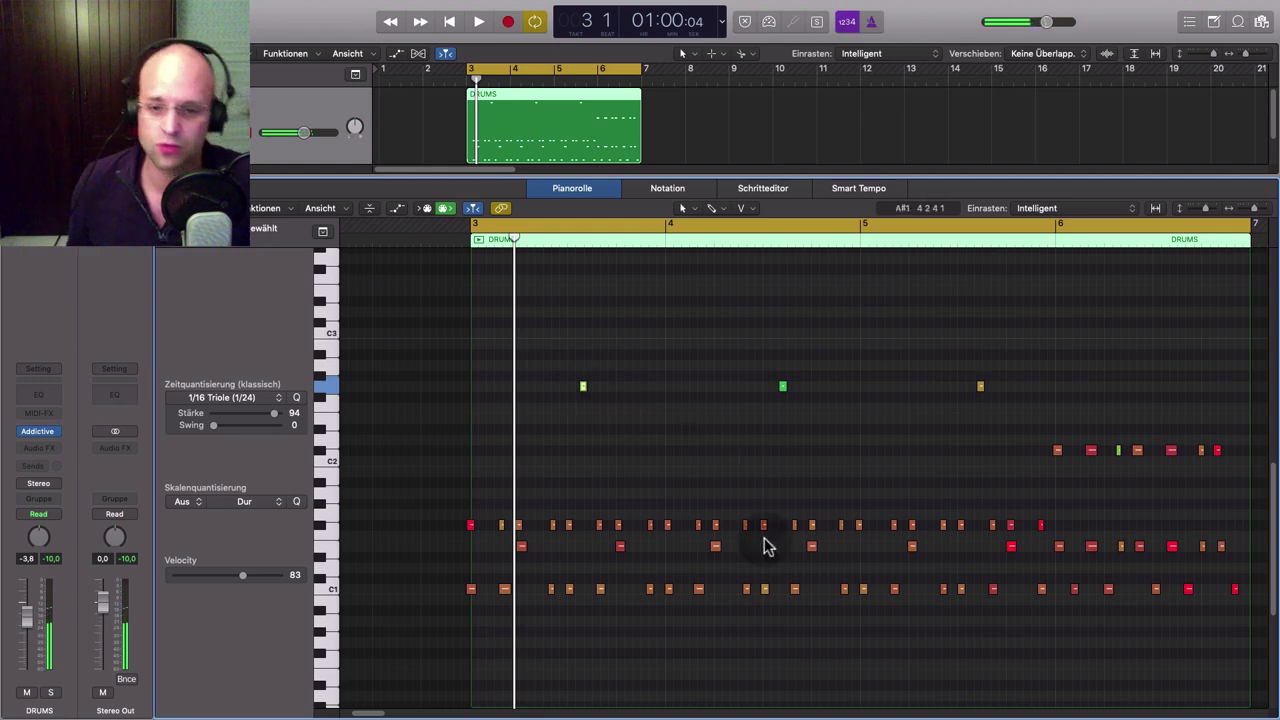
scroll(837, 617, "right", 2)
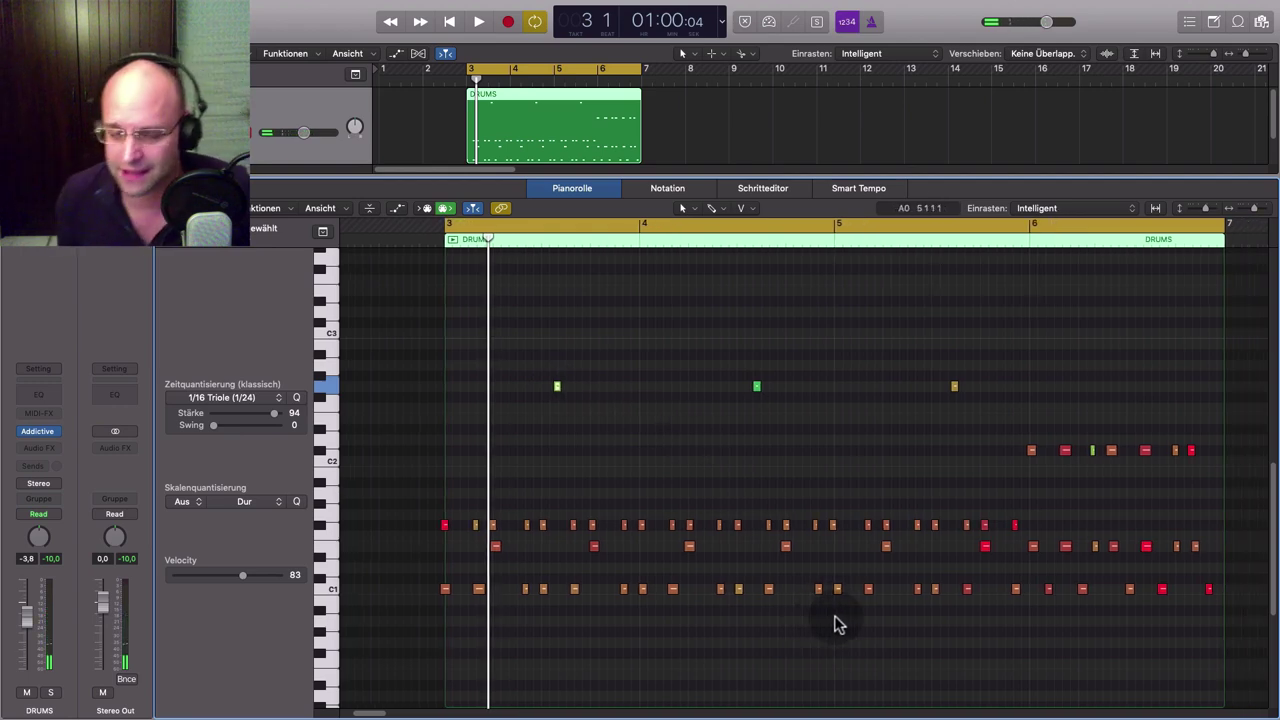
left_click_drag(402, 308, 1214, 663)
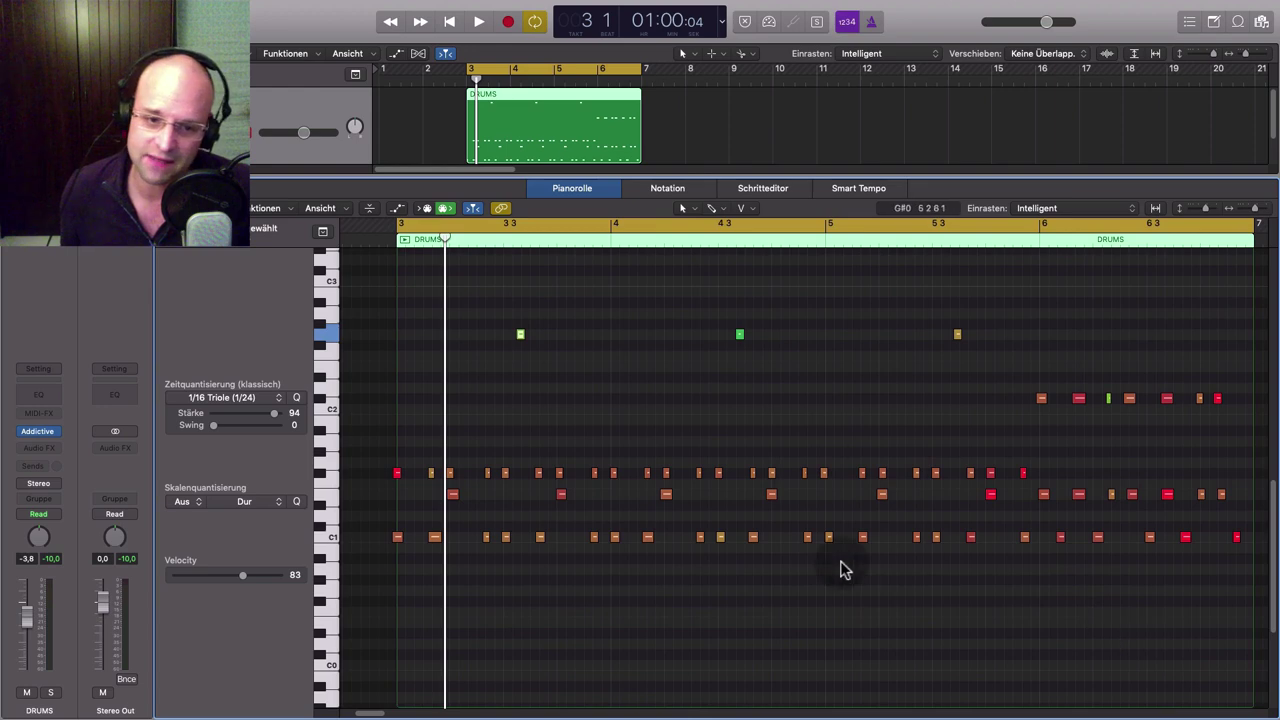
left_click(1045, 402)
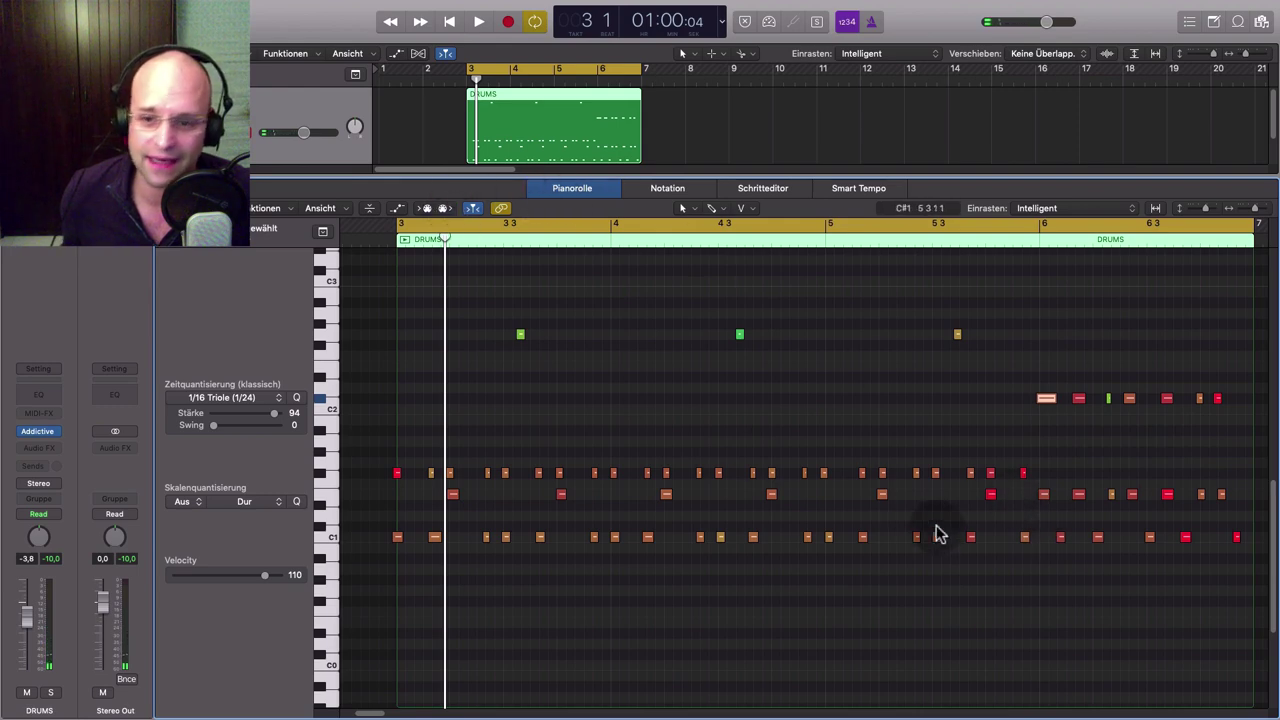
left_click(993, 496)
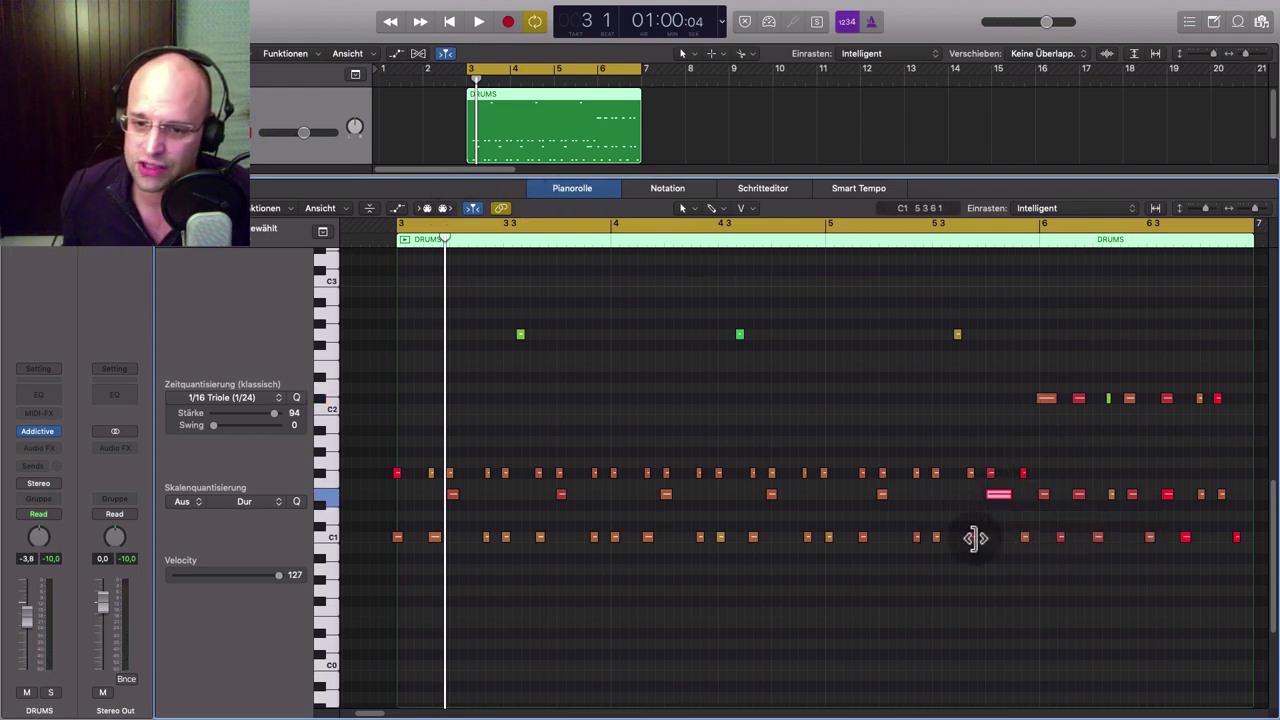
left_click(972, 539)
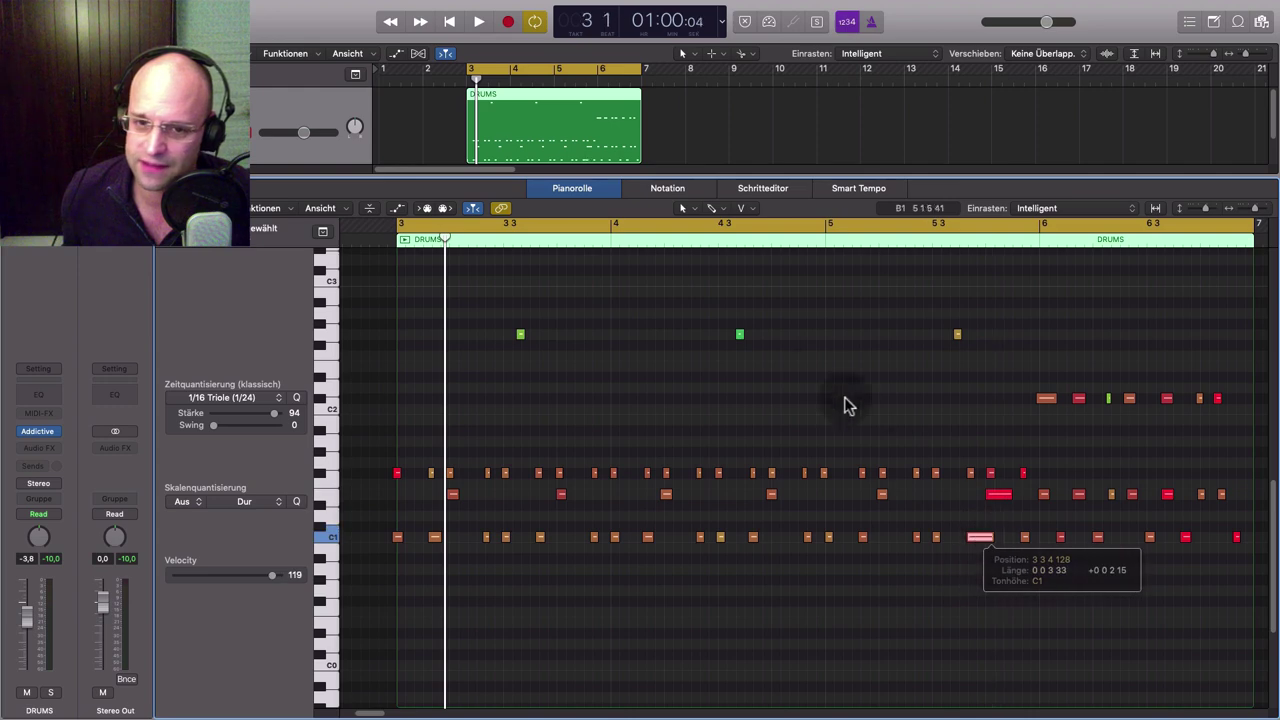
left_click_drag(743, 336, 801, 336)
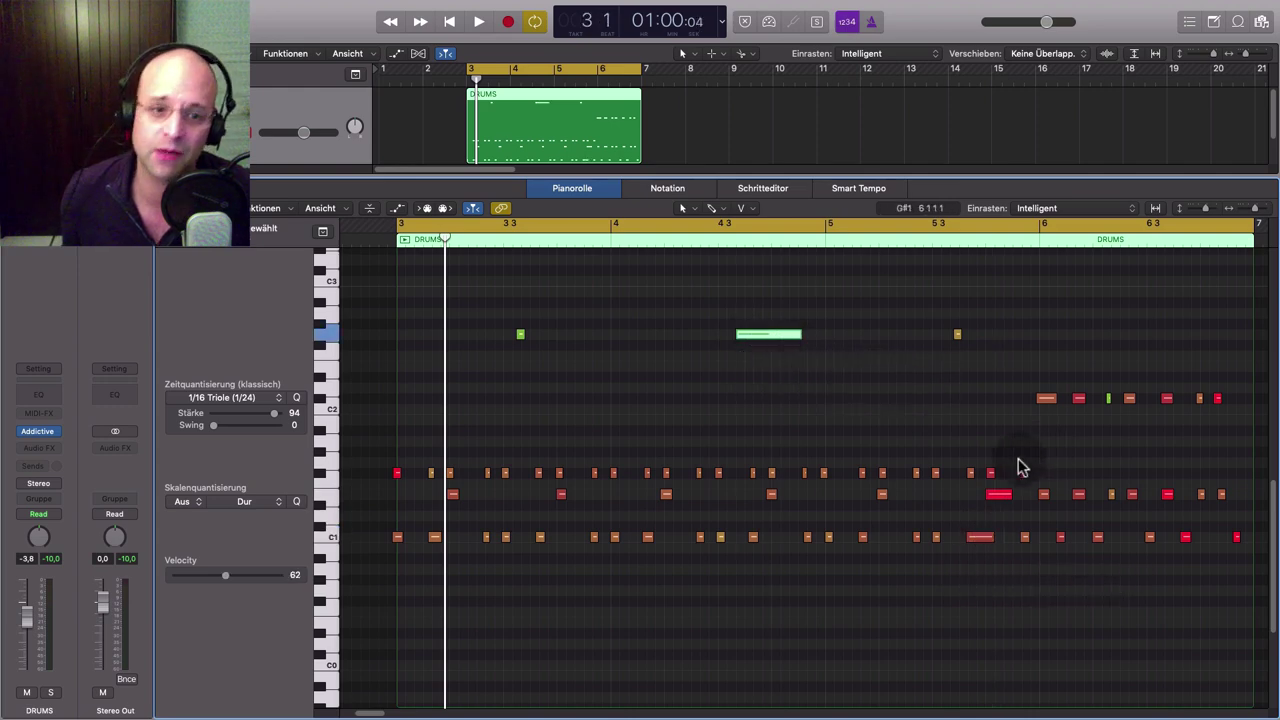
Select all notes of the drum region and give them one uniform length, using the long C1 note late in bar 5 as the handle
scroll(845, 540, "right", 3)
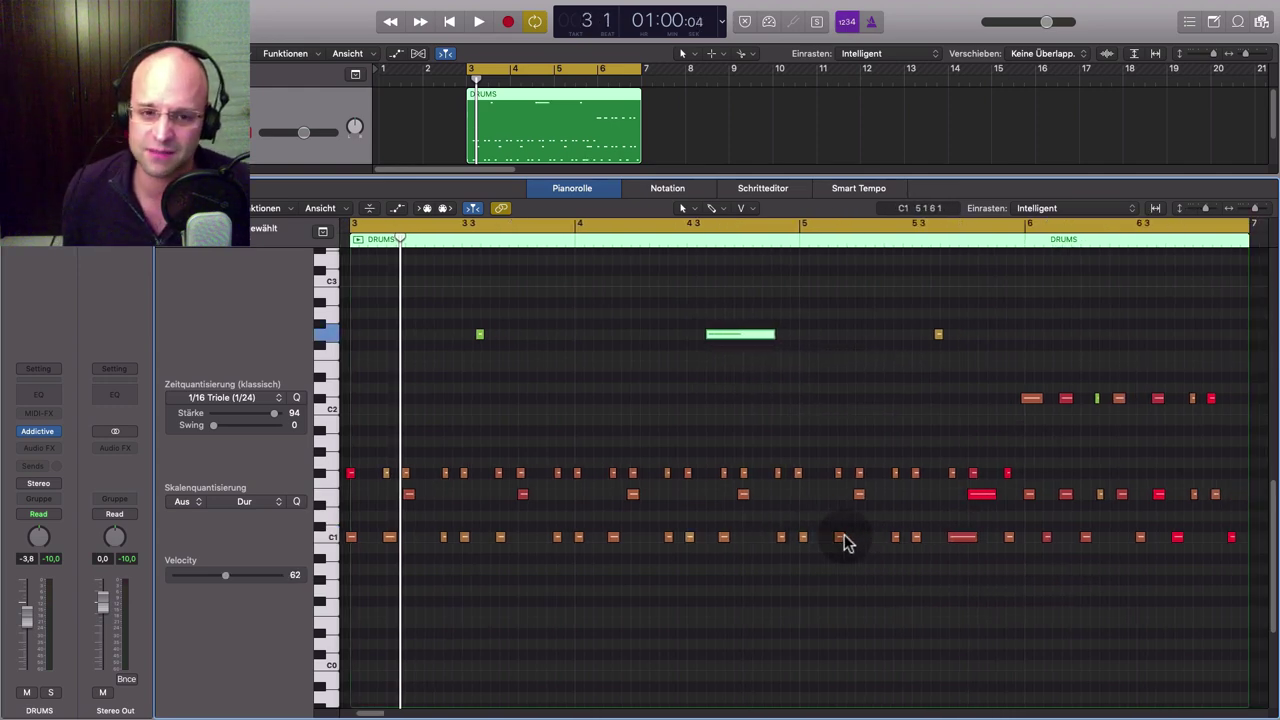
scroll(850, 540, "left", 3)
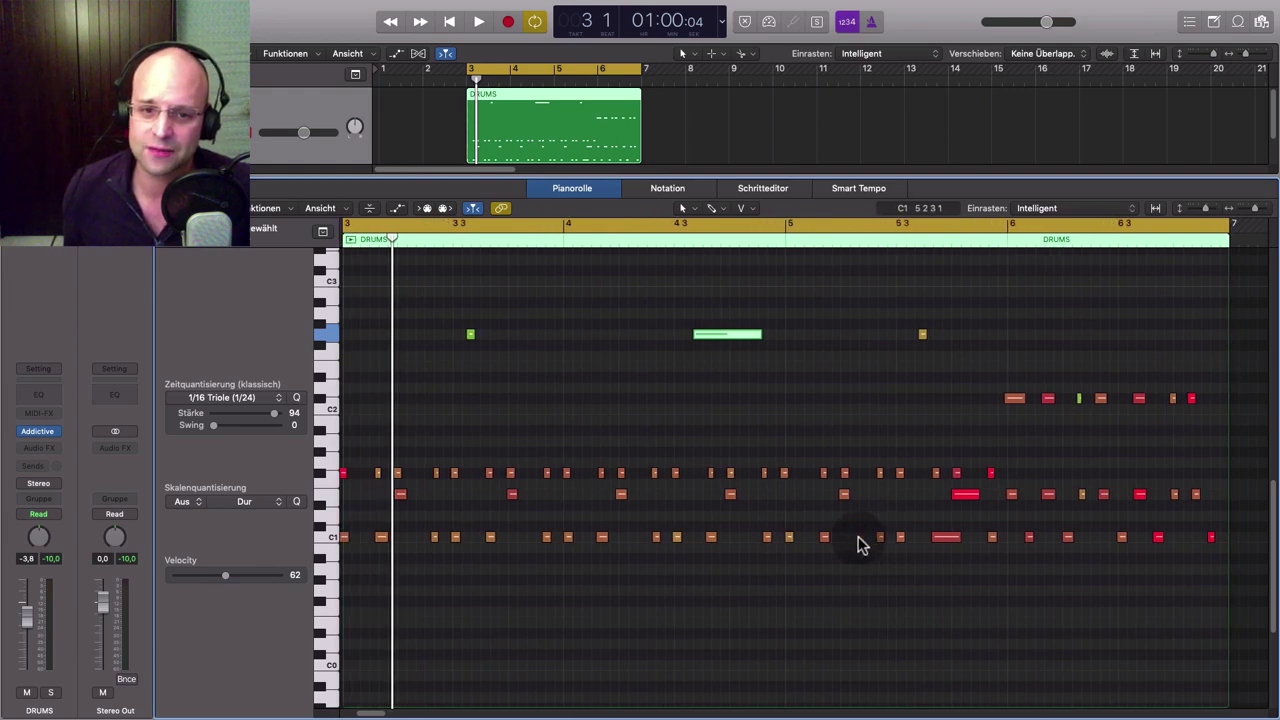
scroll(887, 539, "left", 2)
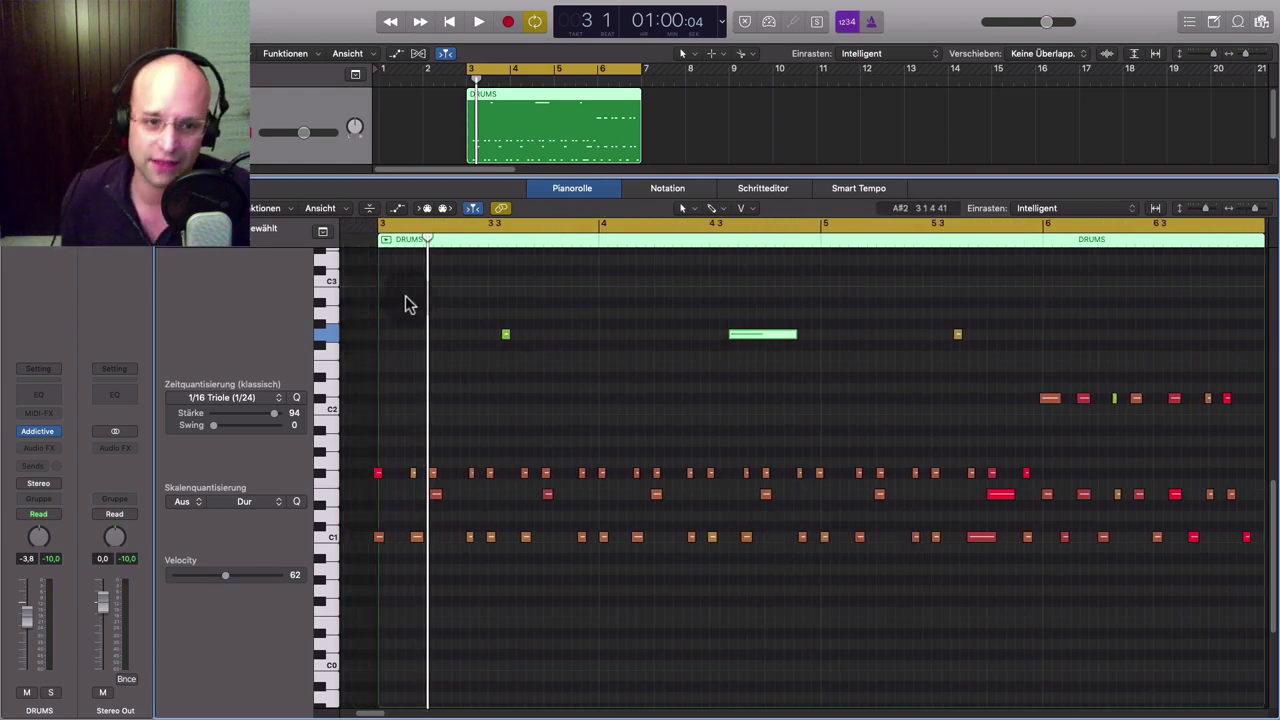
left_click_drag(348, 265, 1168, 648)
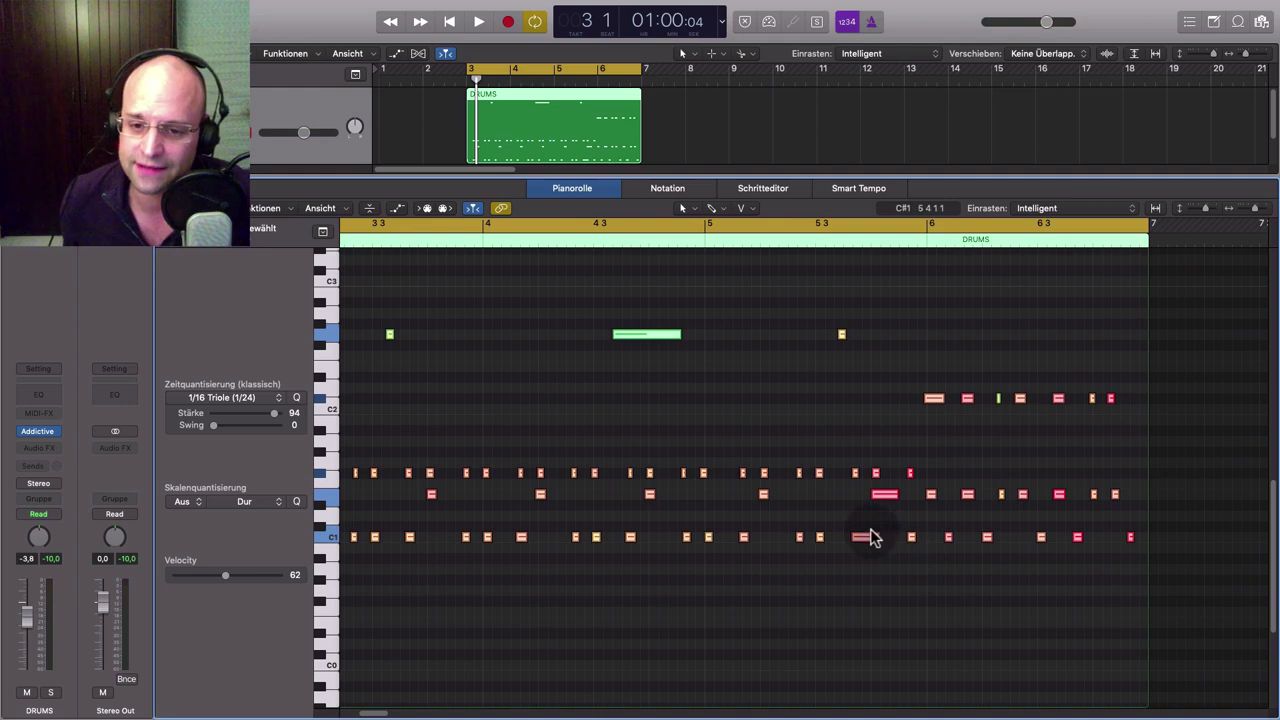
left_click_drag(875, 537, 838, 542)
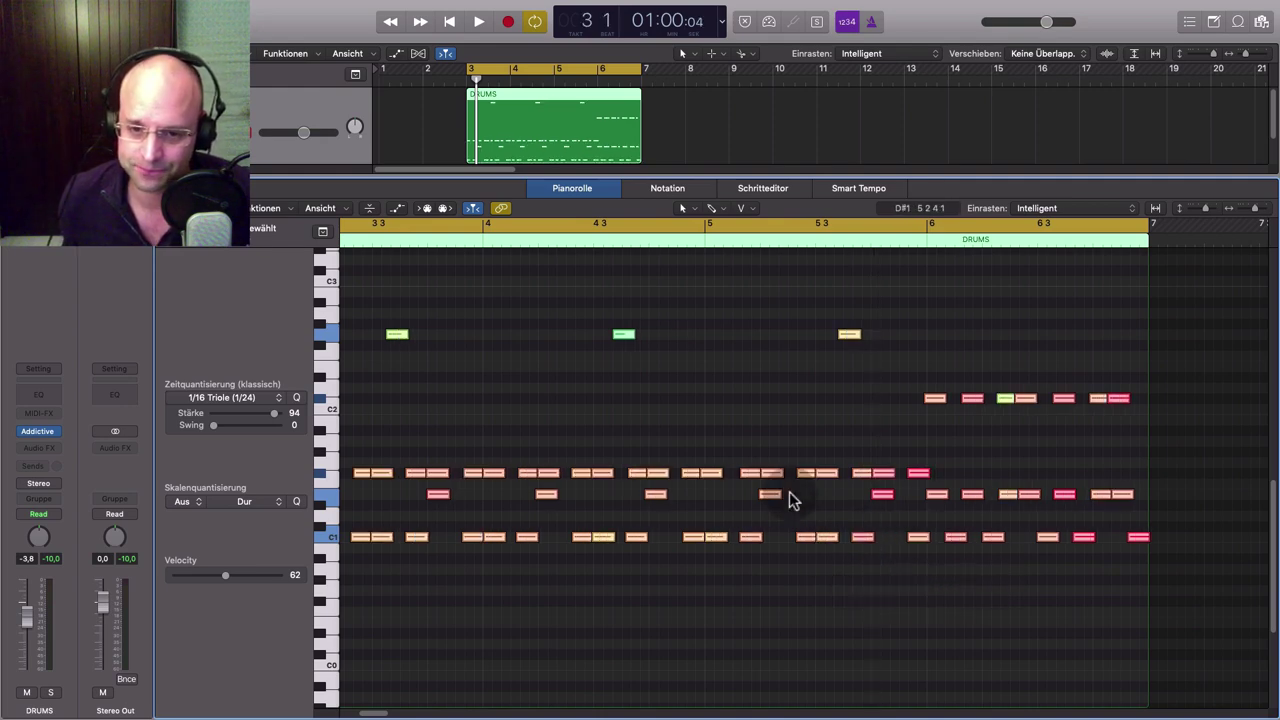
Shorten all selected drum notes to the same short length using the C1 note at beat 3 of bar 5, and deselect them
left_click_drag(781, 458, 912, 601)
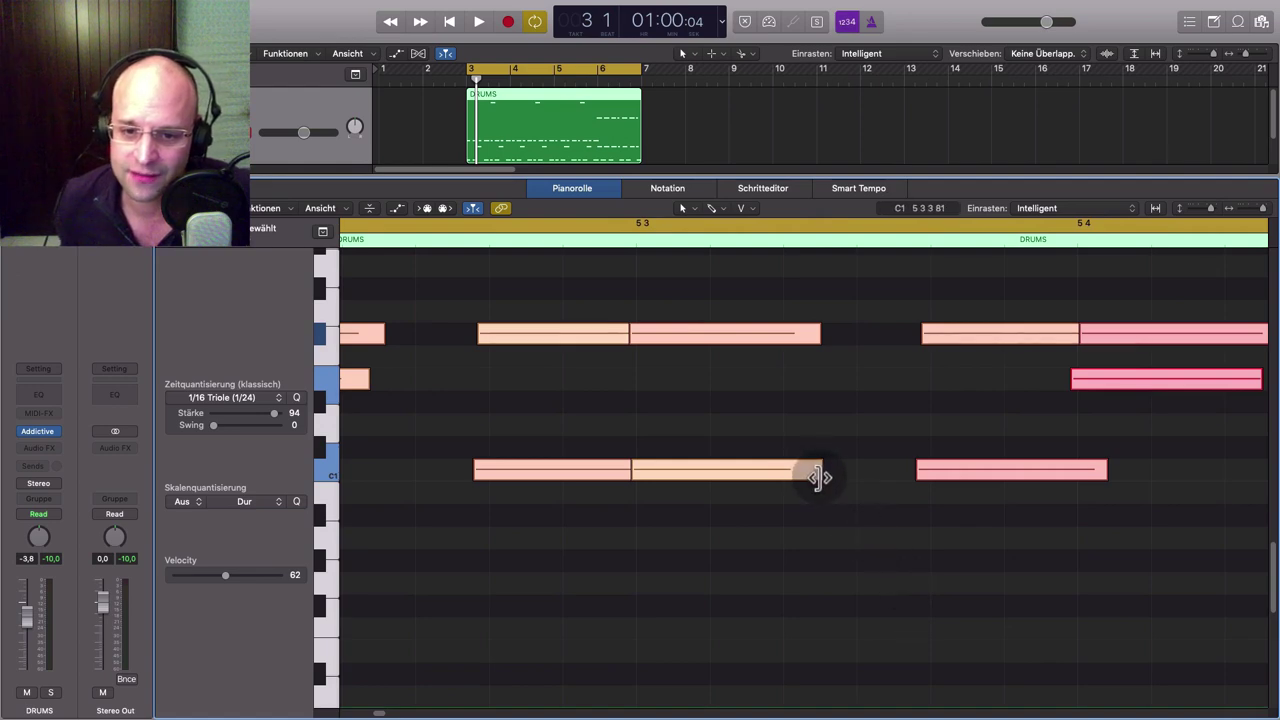
left_click_drag(818, 477, 720, 508)
left_click(815, 660)
left_click(820, 654, "ctrl+alt")
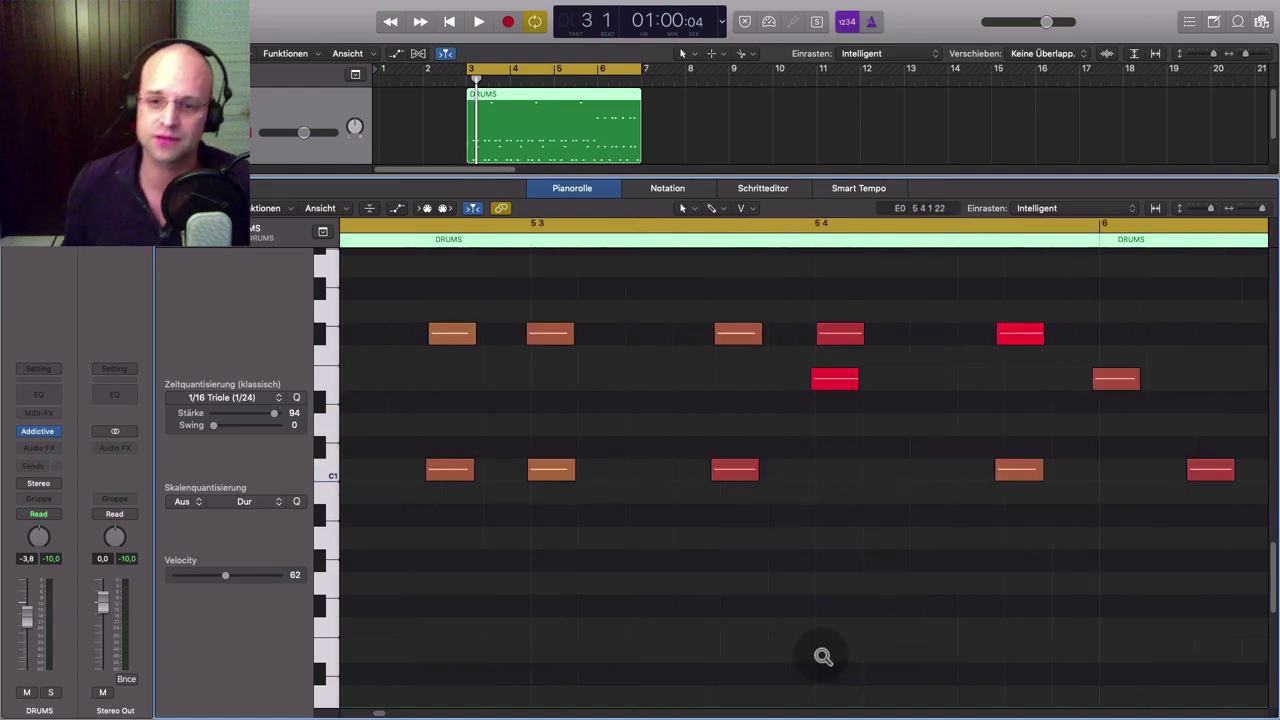
Select the first F#1 and C1 notes that sit ahead of bar 3 and move them together onto the bar's start
left_click(700, 540, "ctrl+alt")
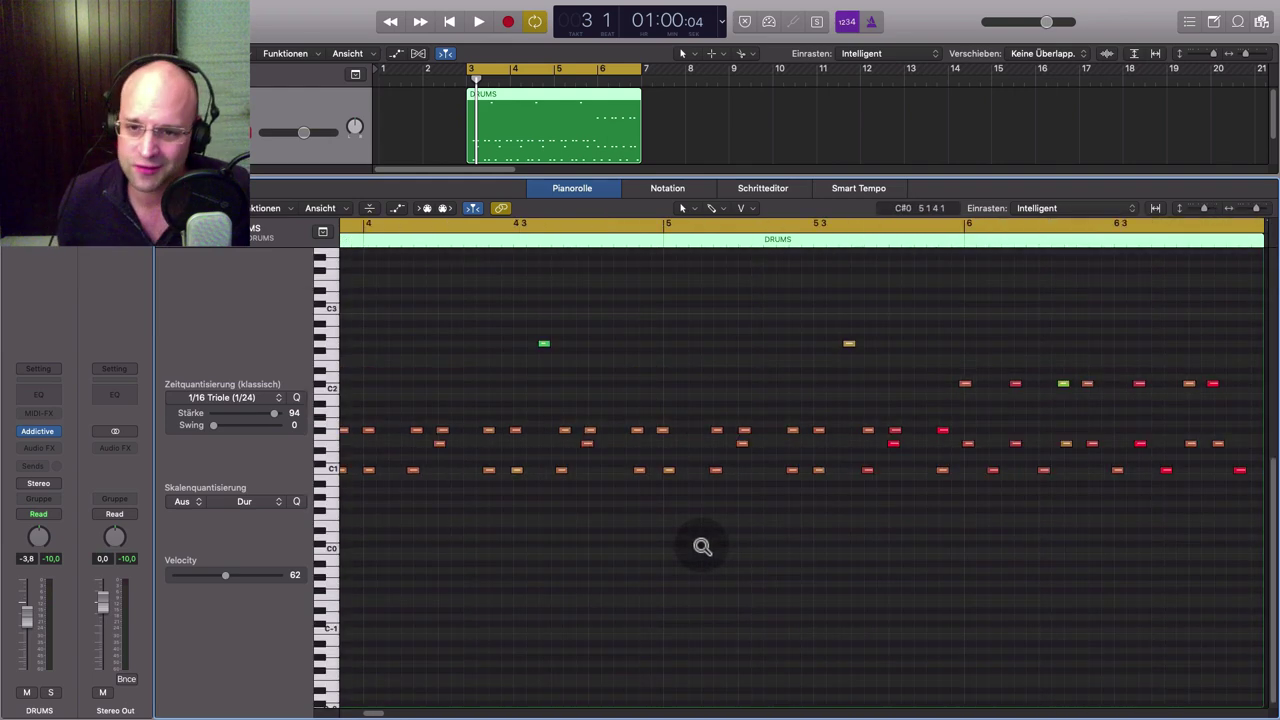
left_click(697, 547, "ctrl+alt")
left_click(700, 549, "ctrl+alt")
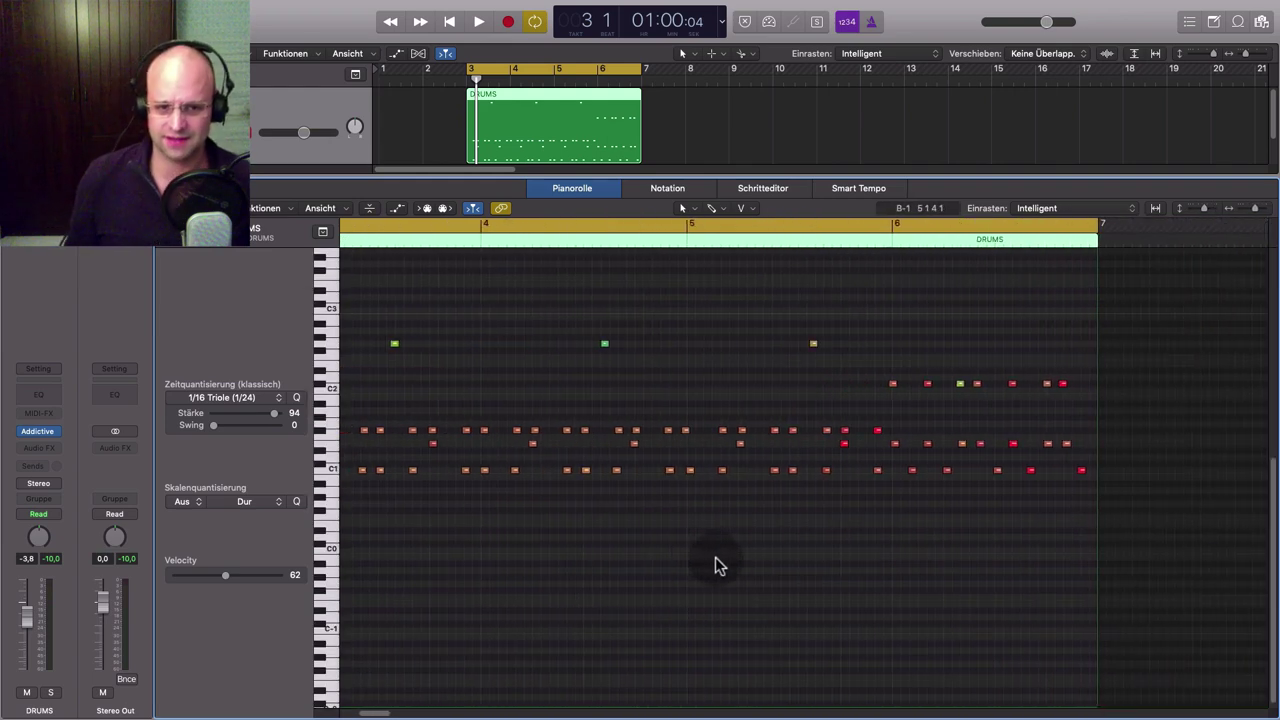
scroll(723, 567, "left", 2)
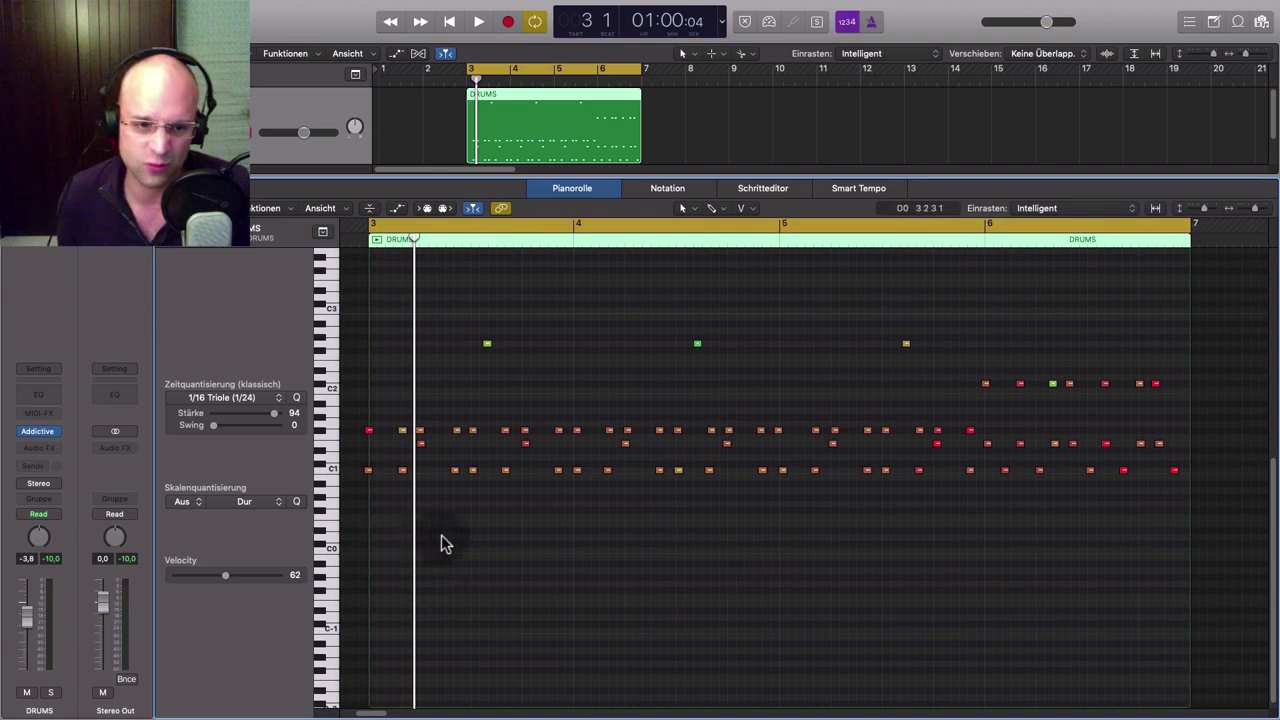
scroll(443, 543, "left", 1)
left_click_drag(358, 376, 477, 585)
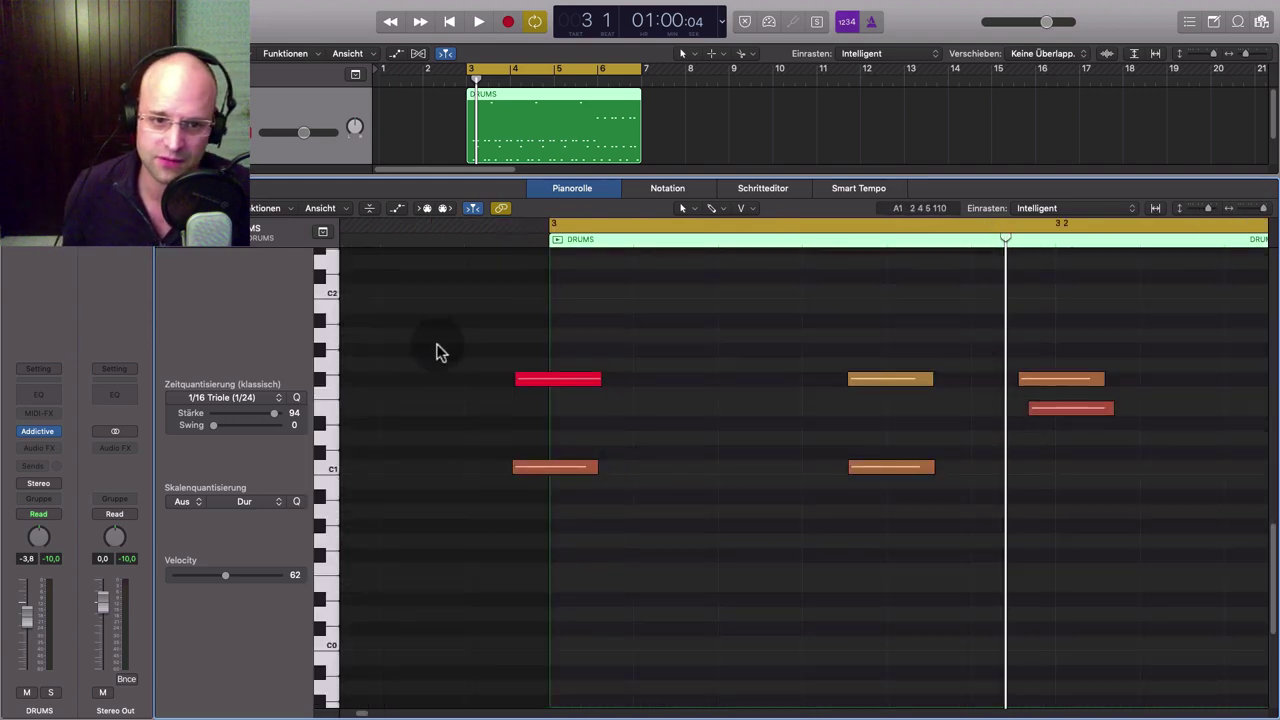
left_click_drag(436, 347, 566, 534)
left_click_drag(549, 472, 582, 472)
left_click(574, 470)
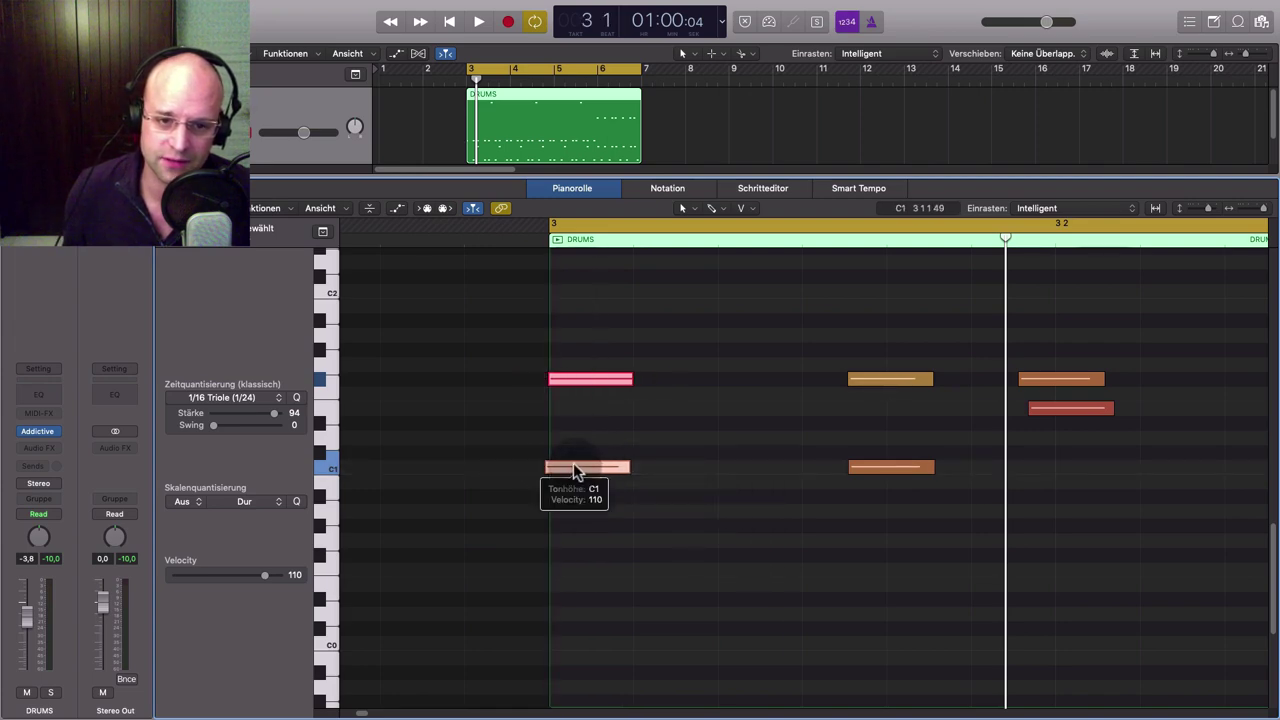
Select every note of the drum region from bar 3 to bar 6 and quantize them to the 1/16 Triole (1/24) grid
left_click(633, 597, "ctrl+alt")
left_click(1020, 609, "ctrl+alt")
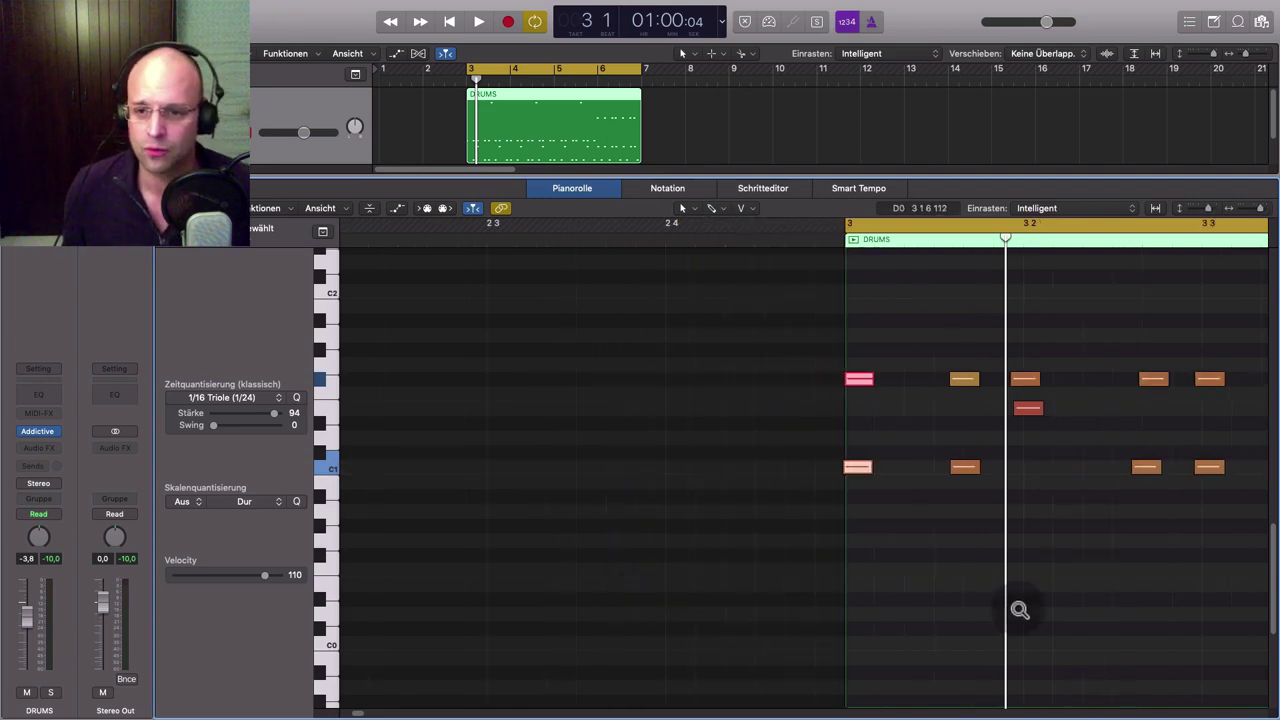
scroll(896, 605, "right", 5)
left_click(697, 592, "ctrl+alt")
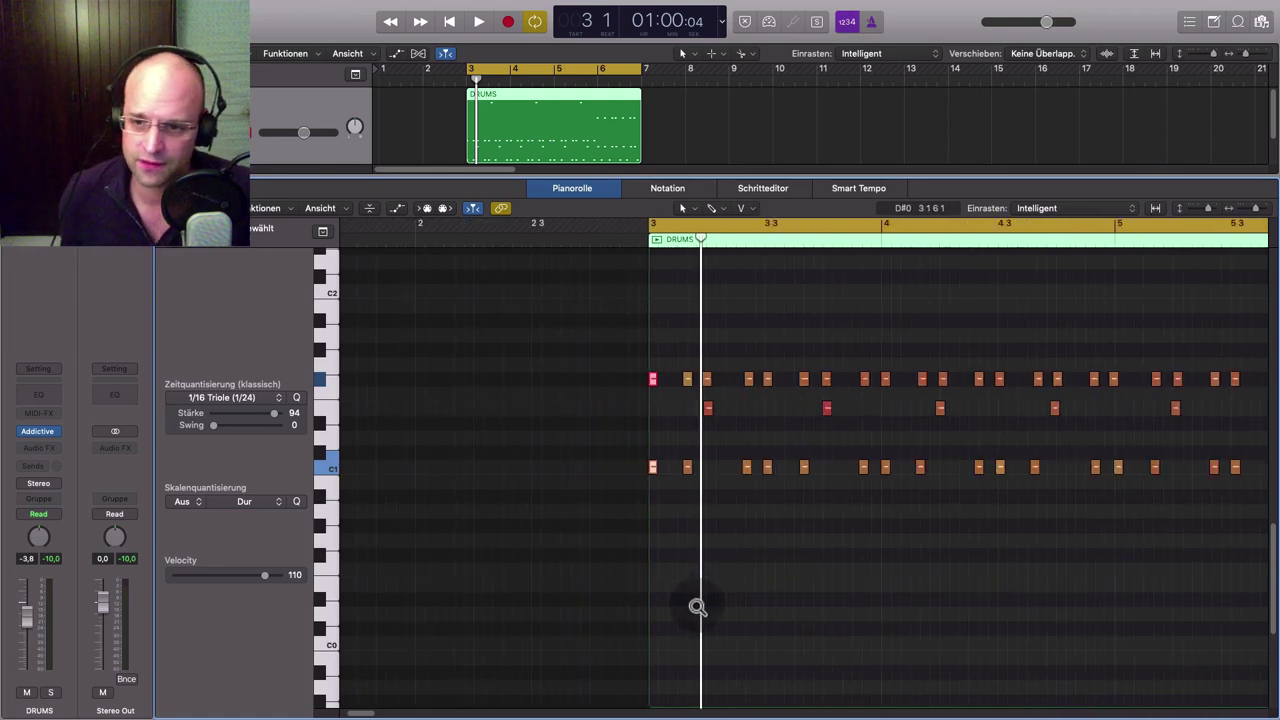
left_click(694, 606, "ctrl+alt")
scroll(880, 550, "right", 2)
scroll(666, 597, "up", 4)
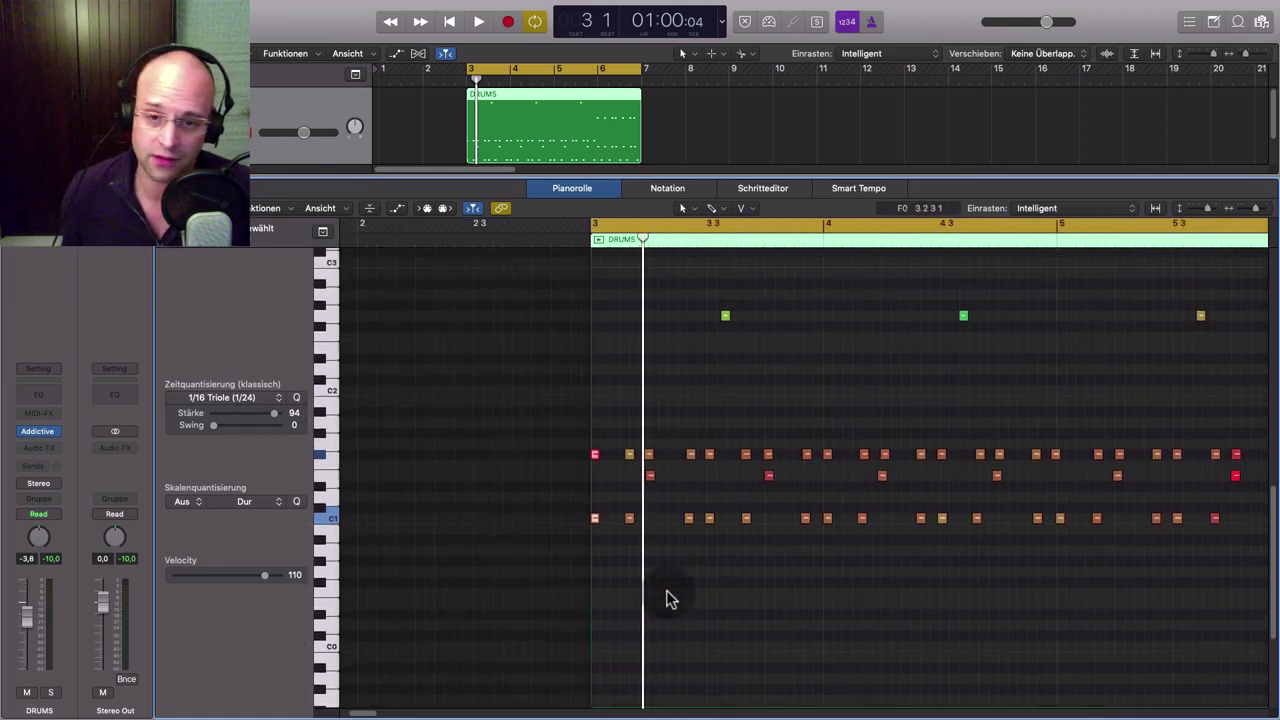
left_click(974, 623, "ctrl+alt")
scroll(940, 615, "right", 1)
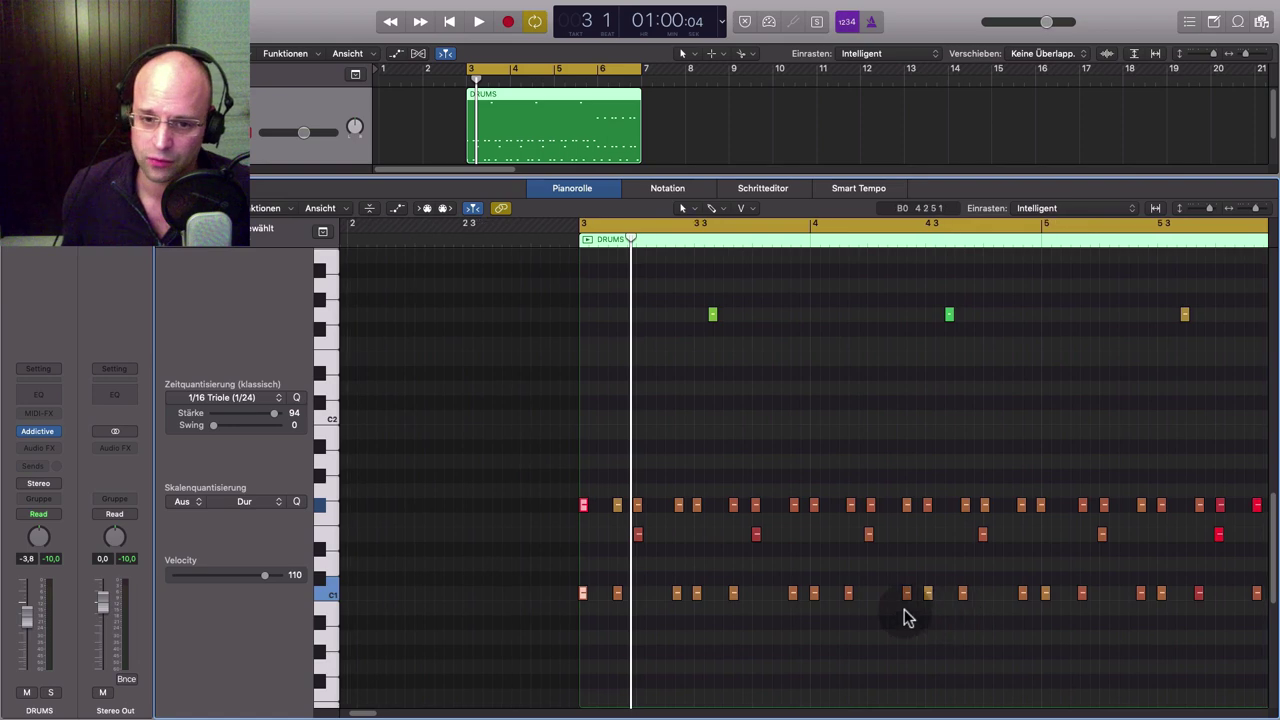
left_click(903, 611, "ctrl+alt")
left_click(903, 611, "ctrl+alt")
scroll(950, 620, "right", 1)
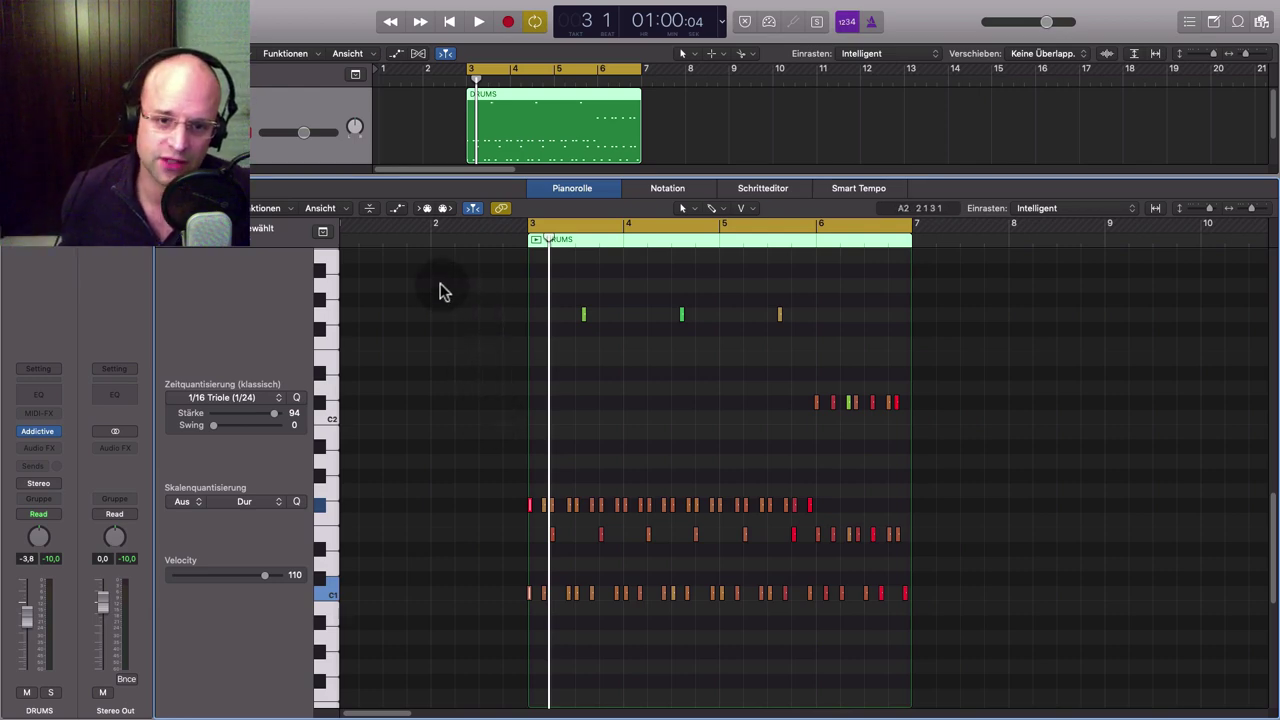
left_click_drag(440, 283, 963, 663)
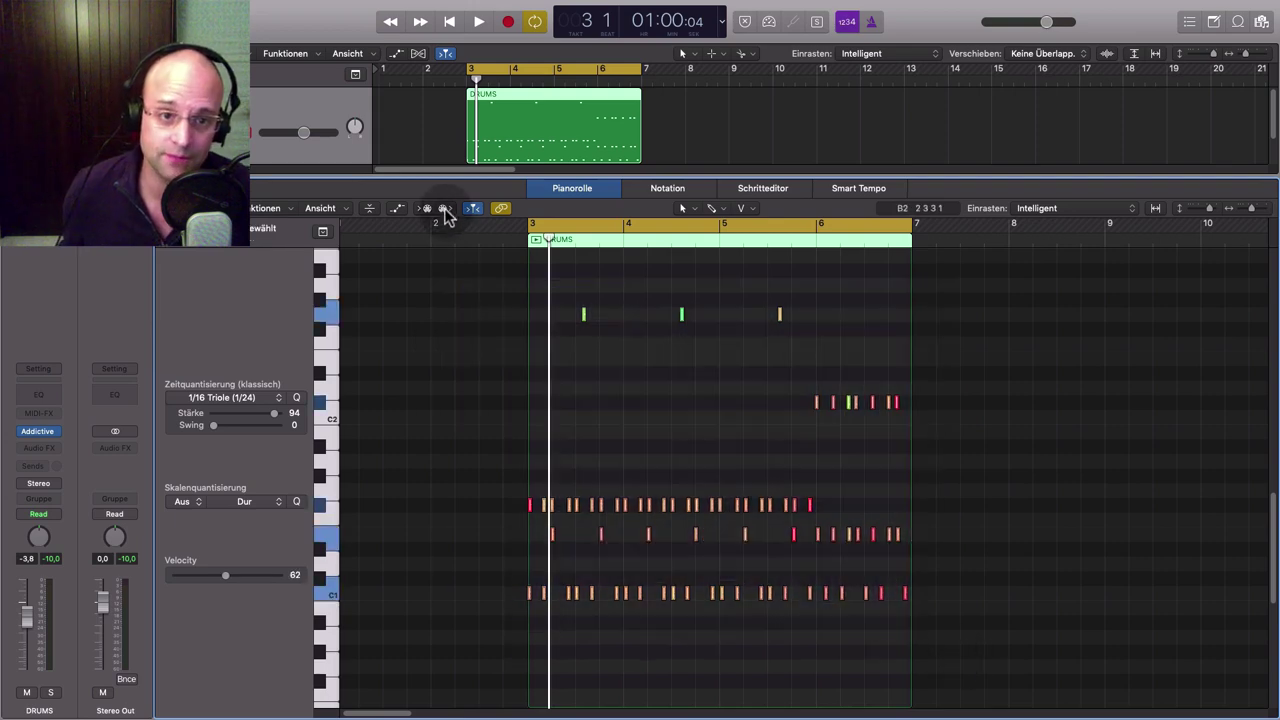
left_click(296, 400)
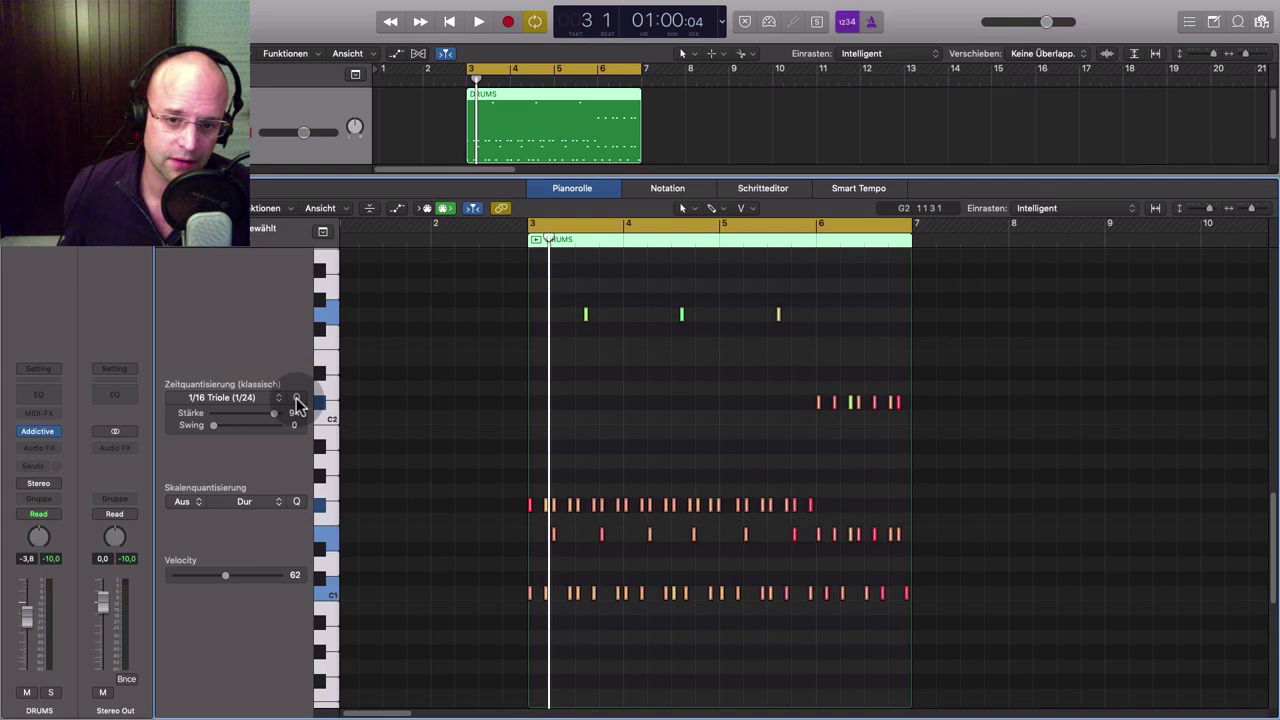
key("z")
Deselect the notes, listen to the quantized drum pattern over the cycled bars, and stop playback
left_click(949, 557)
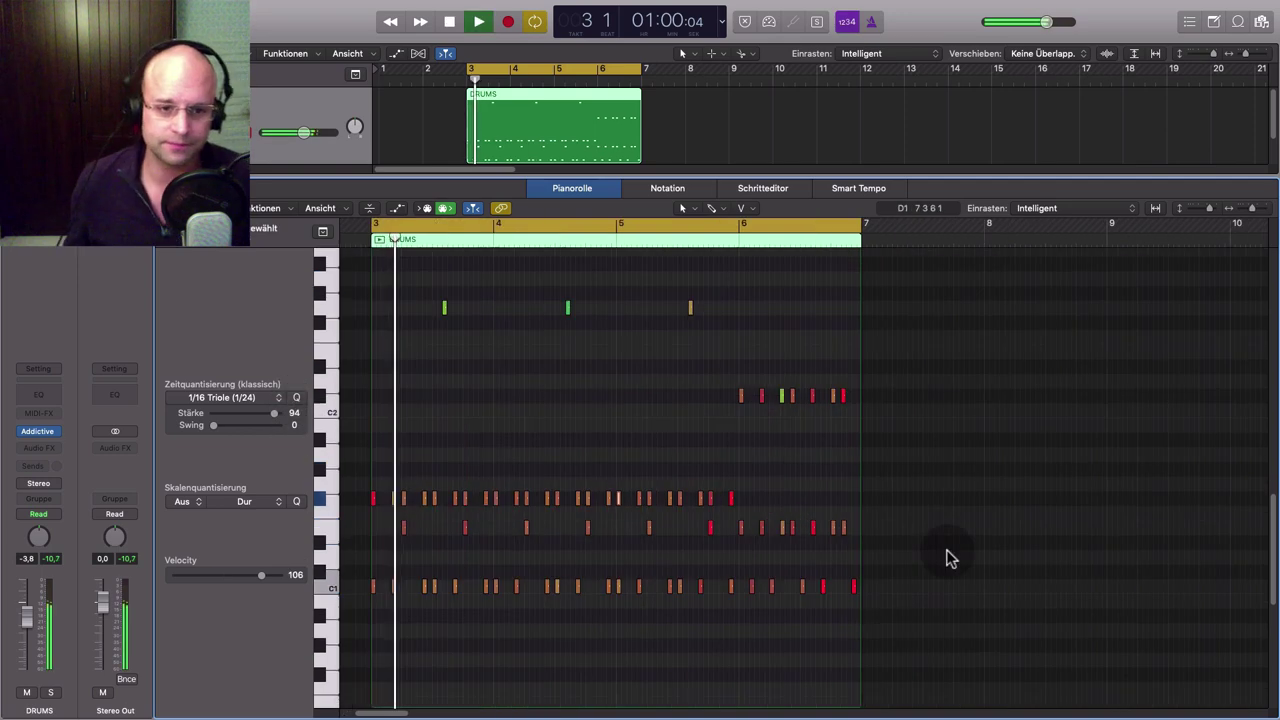
key("space")
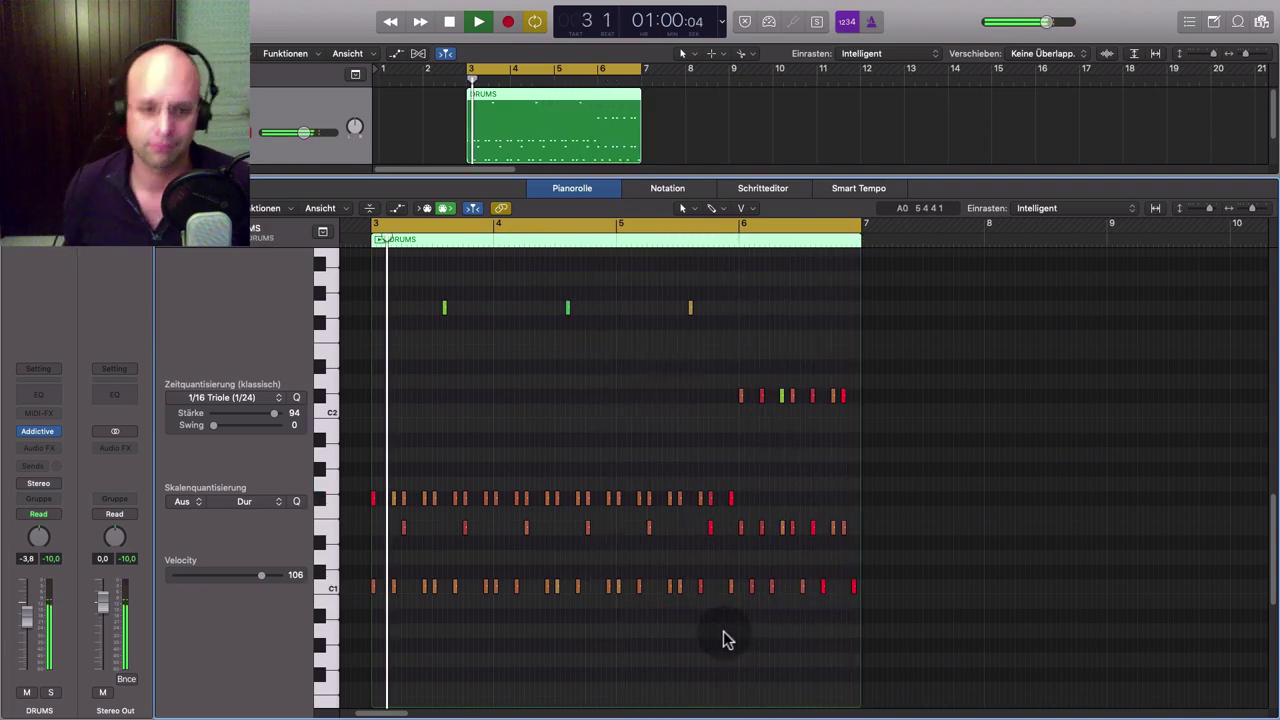
key("space")
Select the E1 snare notes in bars 3 to 5 and raise their velocity to 127
scroll(688, 660, "left", 3)
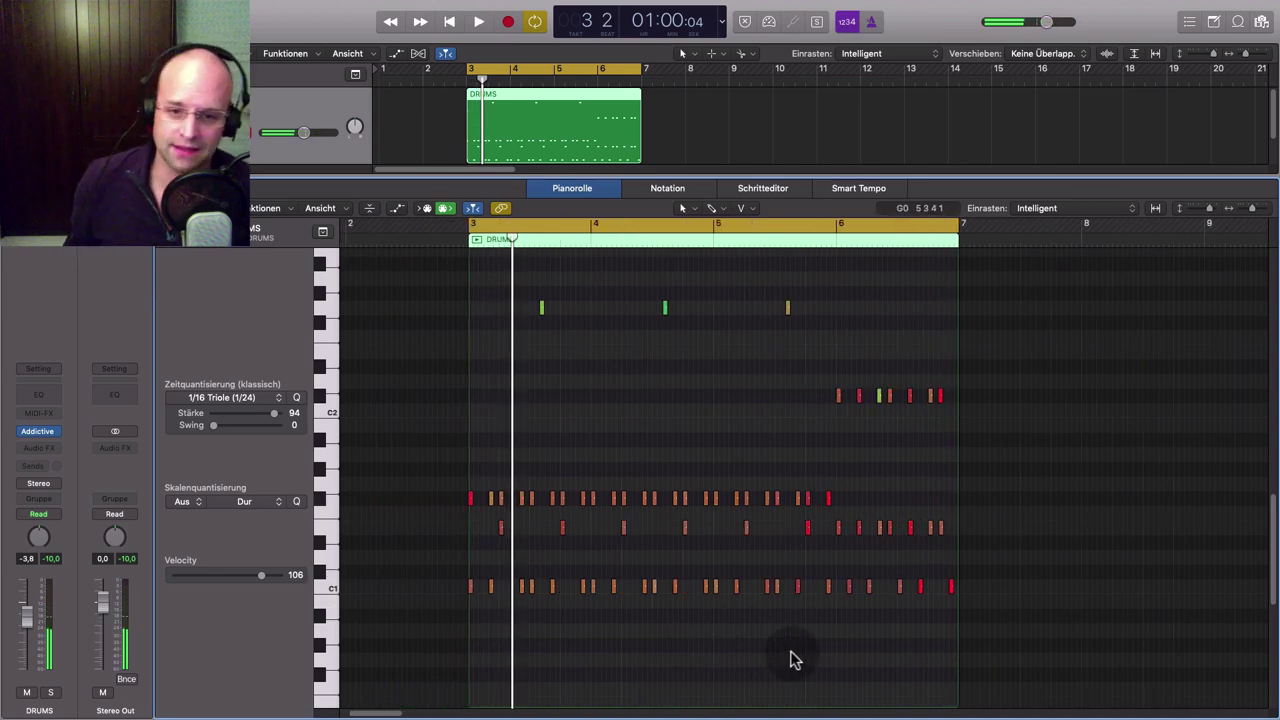
scroll(790, 658, "up", 2)
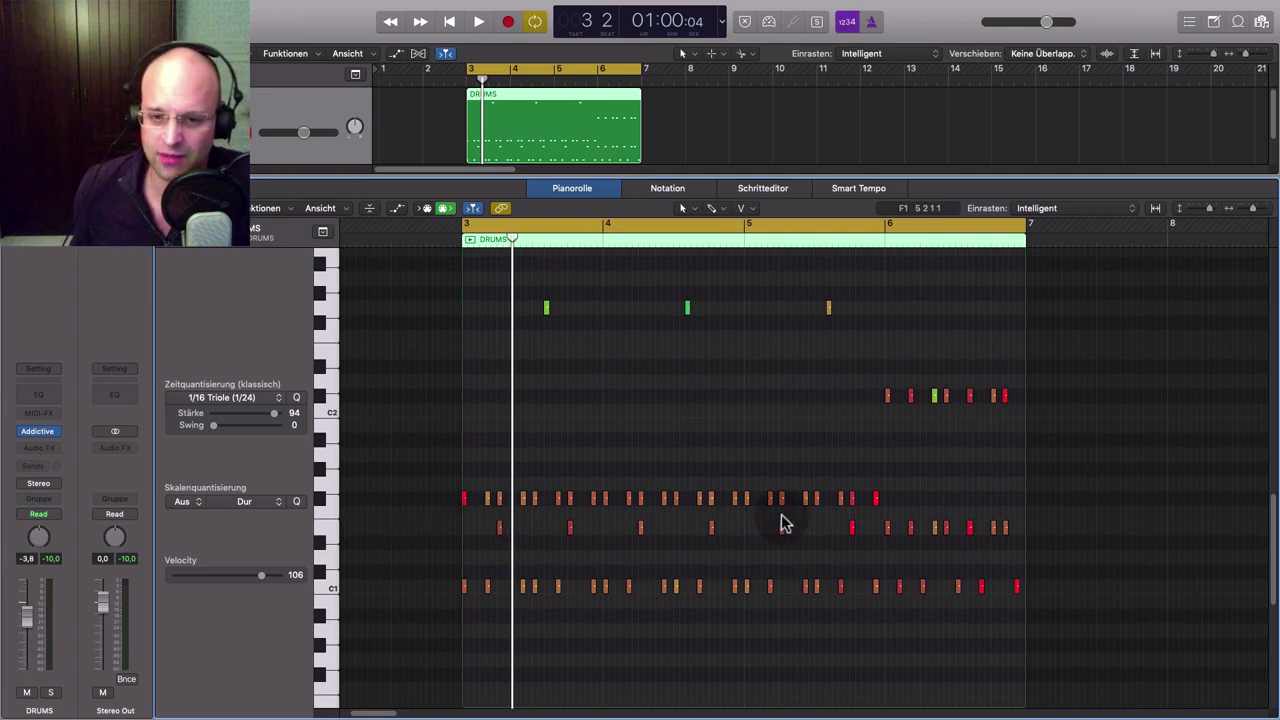
left_click_drag(830, 524, 496, 506)
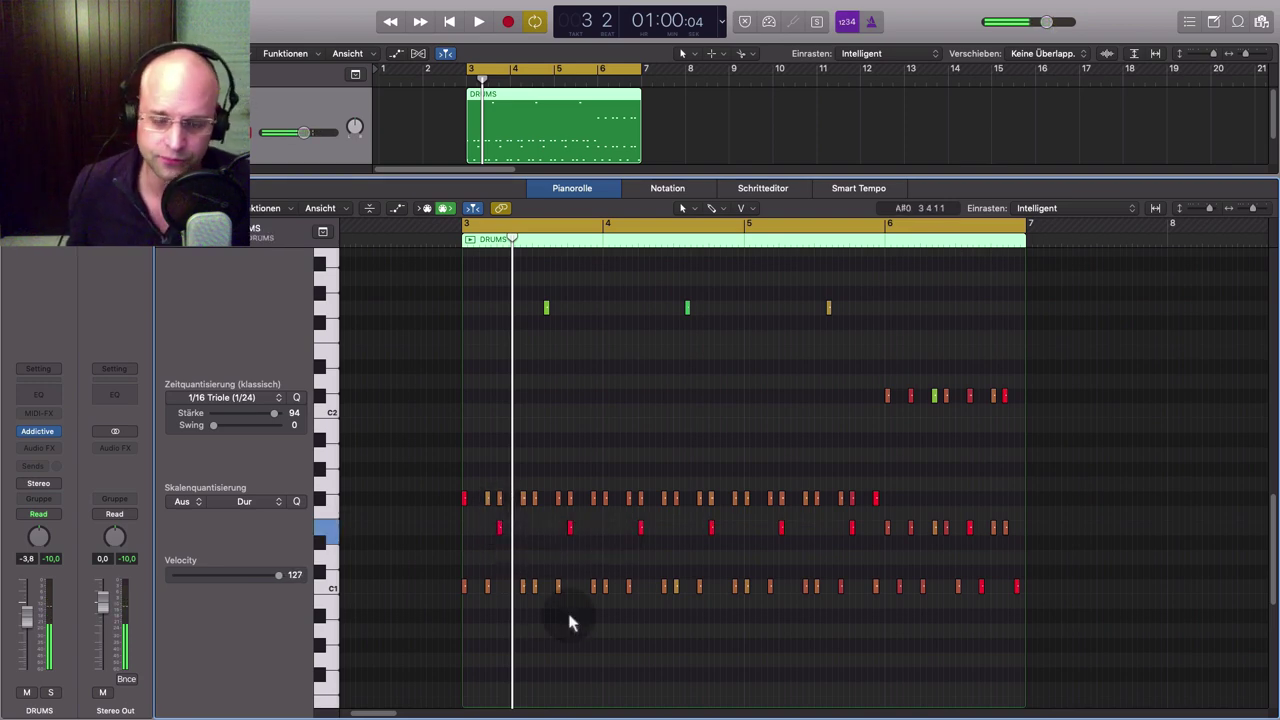
Move the F#1 note at the start of bar 3 up seven semitones to C#2
left_click(668, 631, "ctrl+alt")
scroll(600, 540, "left", 3)
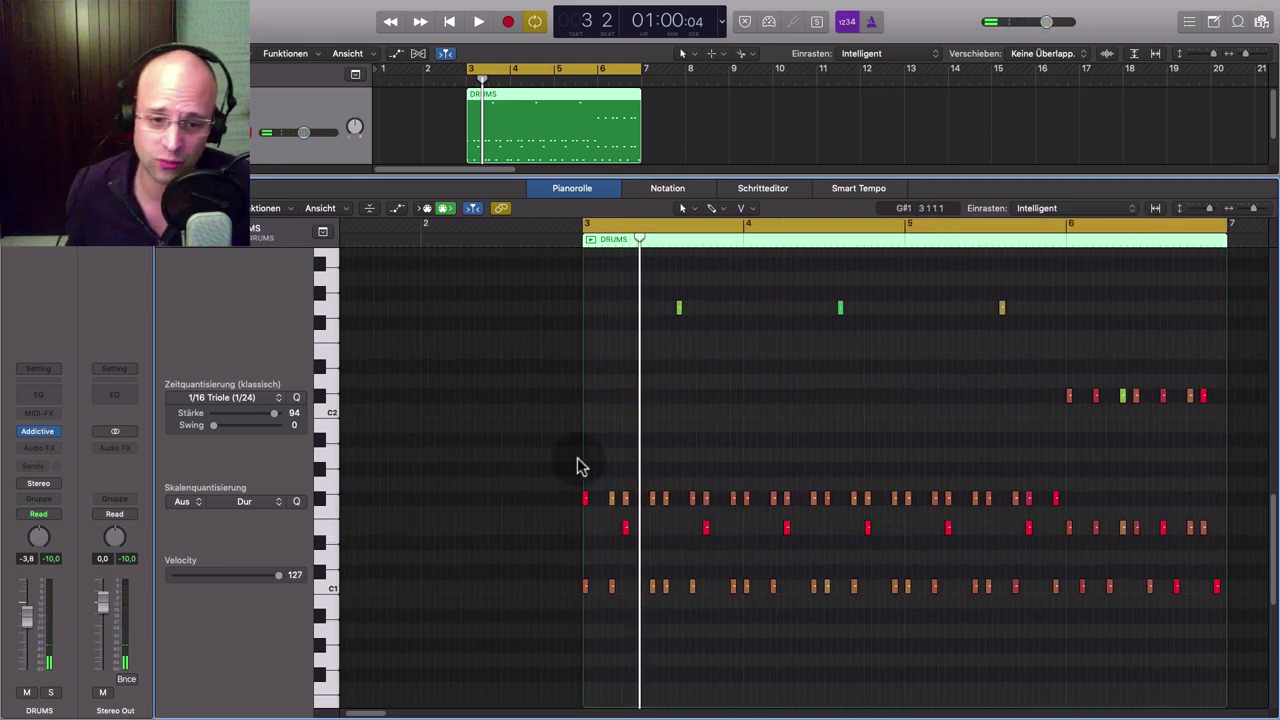
left_click_drag(585, 502, 579, 401)
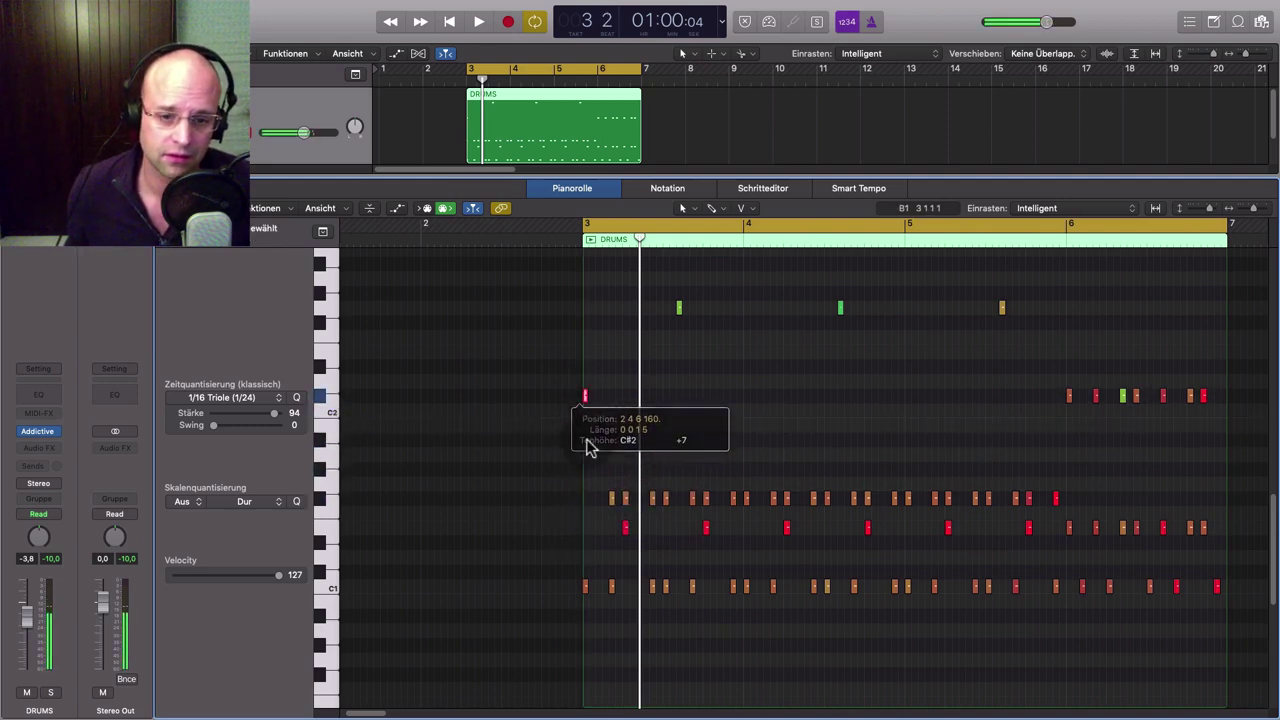
Select the C1 kick notes in bars 3 to 5 and raise their velocity to about 113
left_click_drag(575, 594, 843, 591)
key("super+Down")
key("super+Down")
key("super+Right")
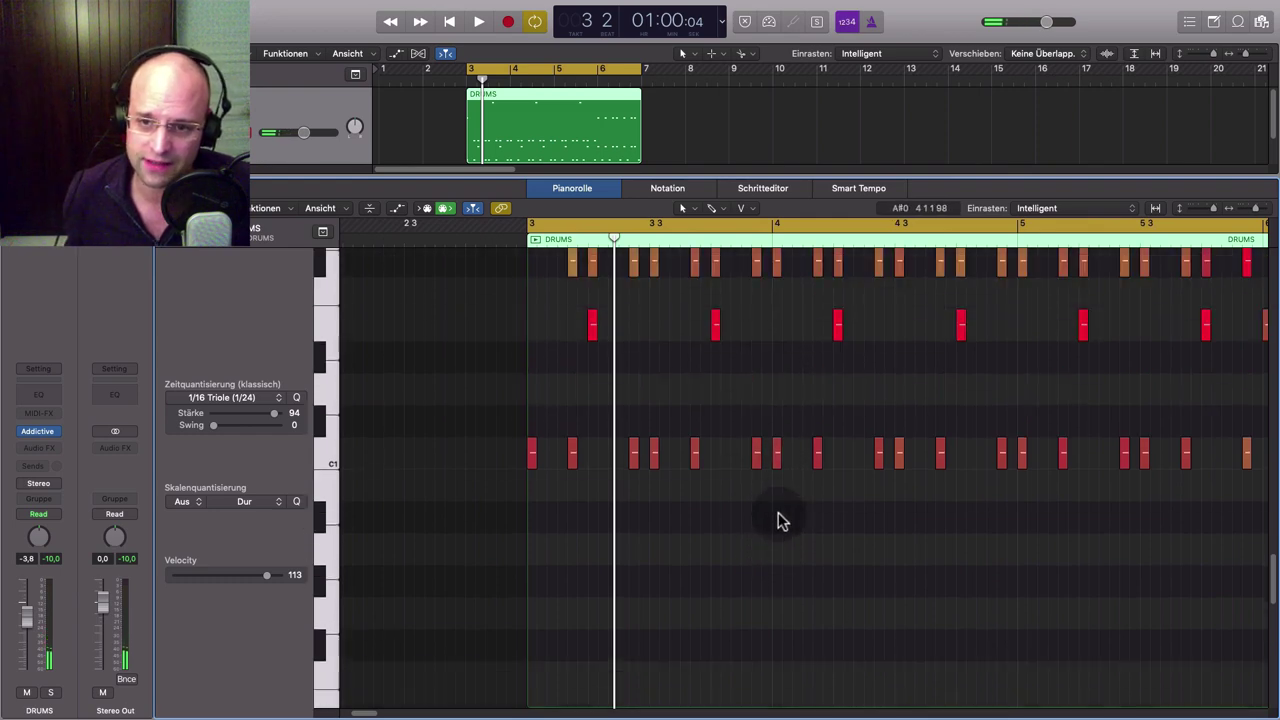
left_click(786, 520, "ctrl+alt")
left_click(880, 512, "ctrl+alt")
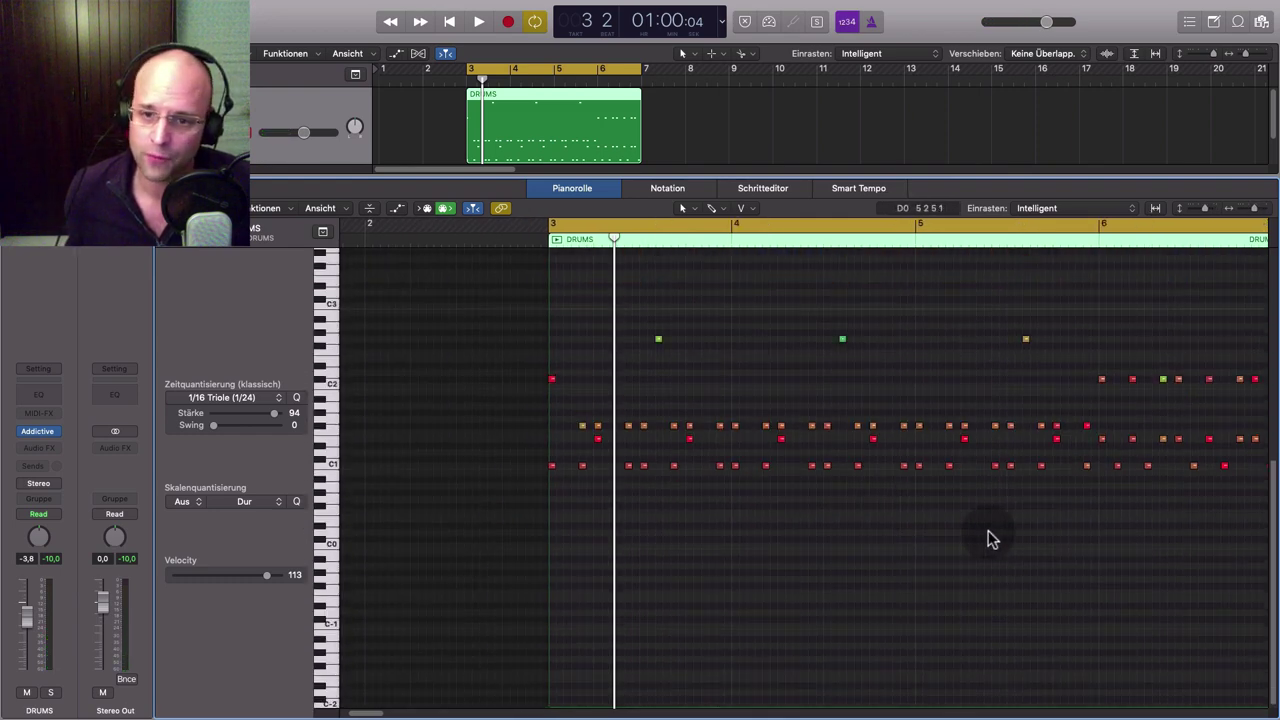
scroll(926, 463, "right", 1)
scroll(1060, 380, "right", 3)
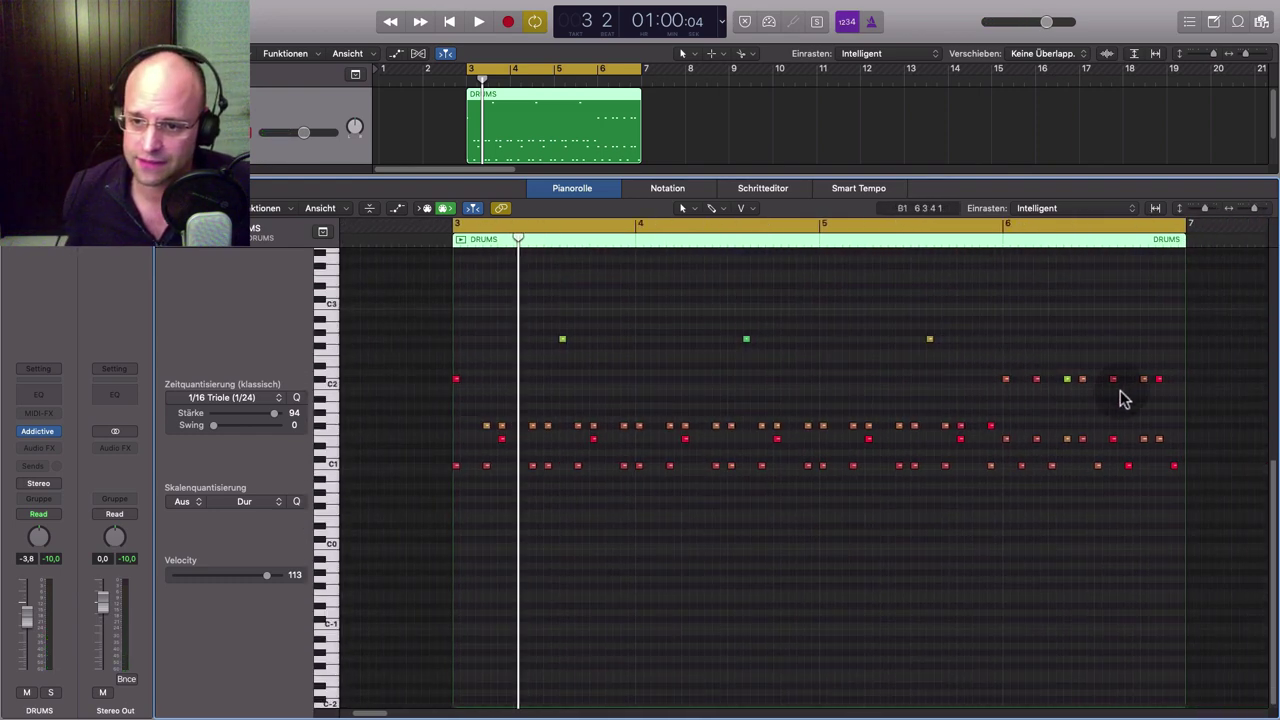
scroll(1146, 493, "up", 3)
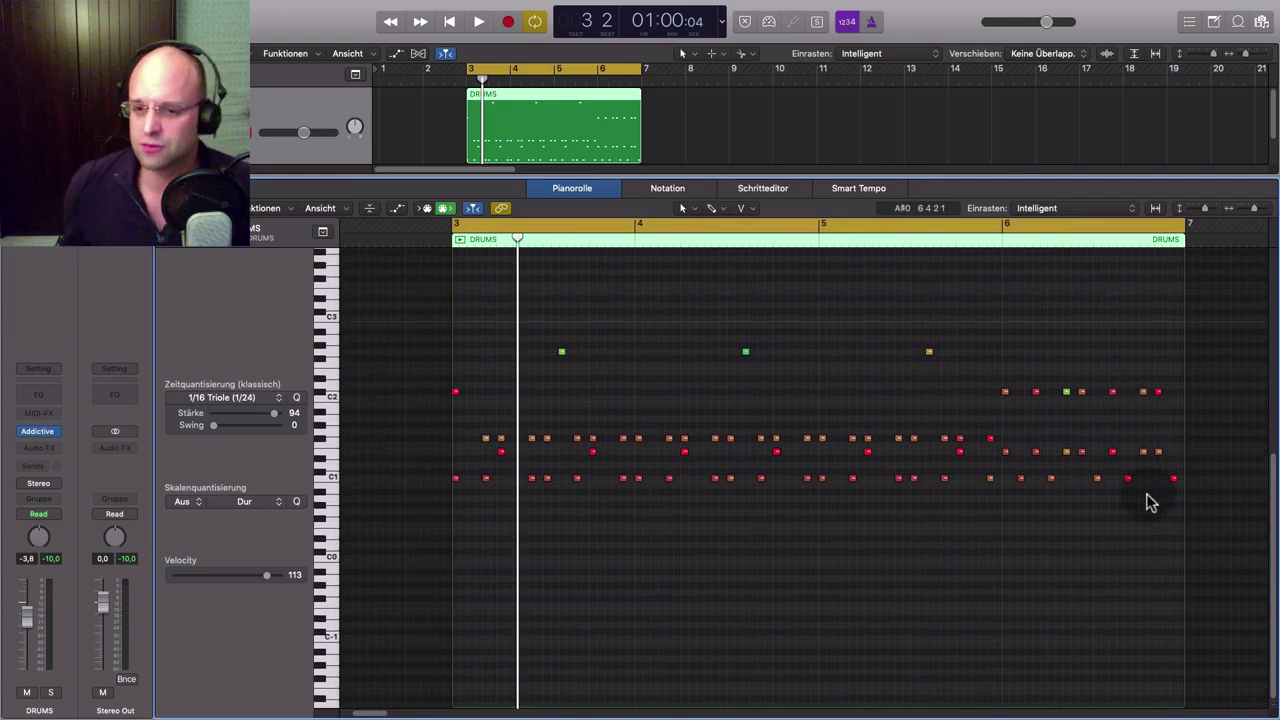
scroll(1145, 502, "right", 2)
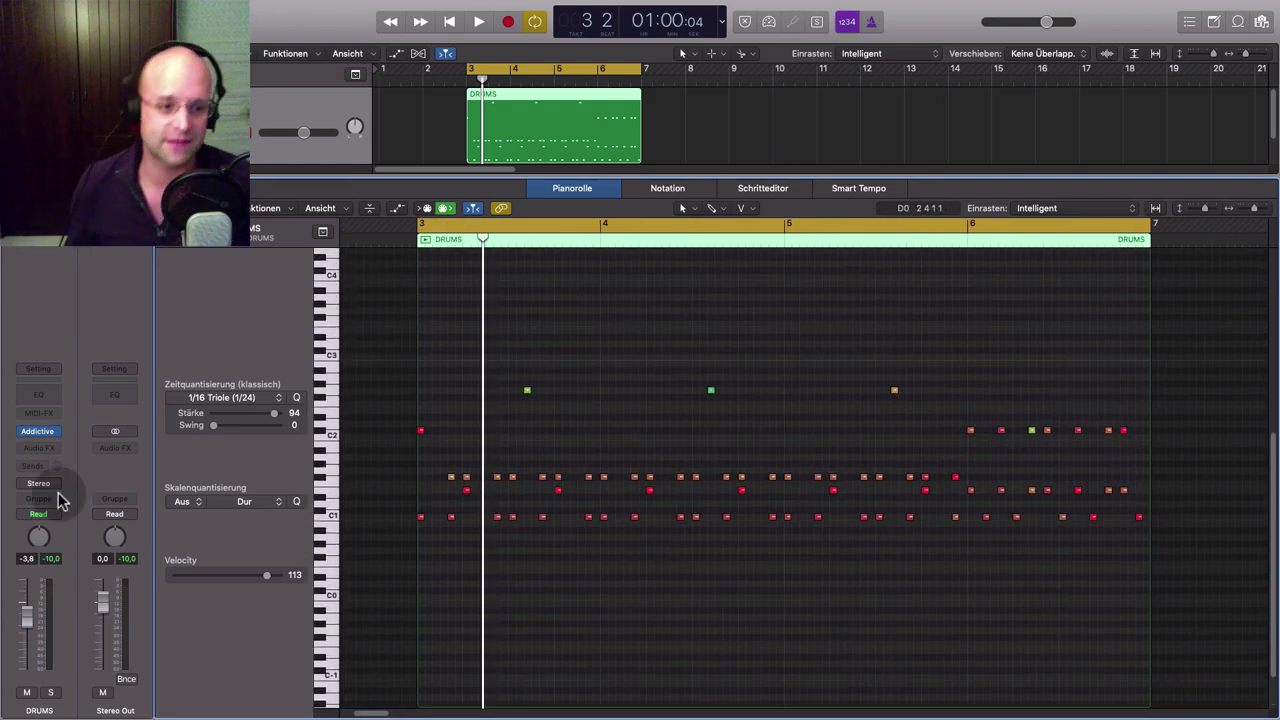
Open the Addictive Drums 2 instrument of the DRUMS channel and move its window slightly lower
mouse_move(44, 437)
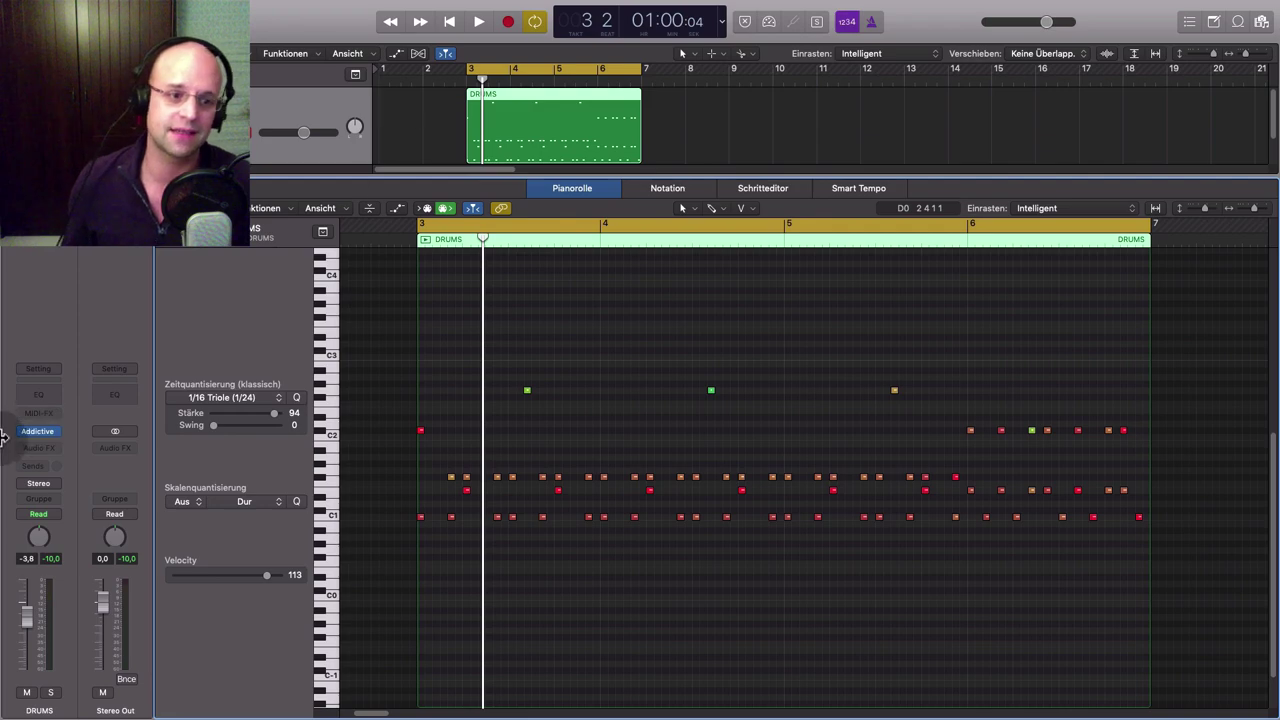
left_click(40, 437)
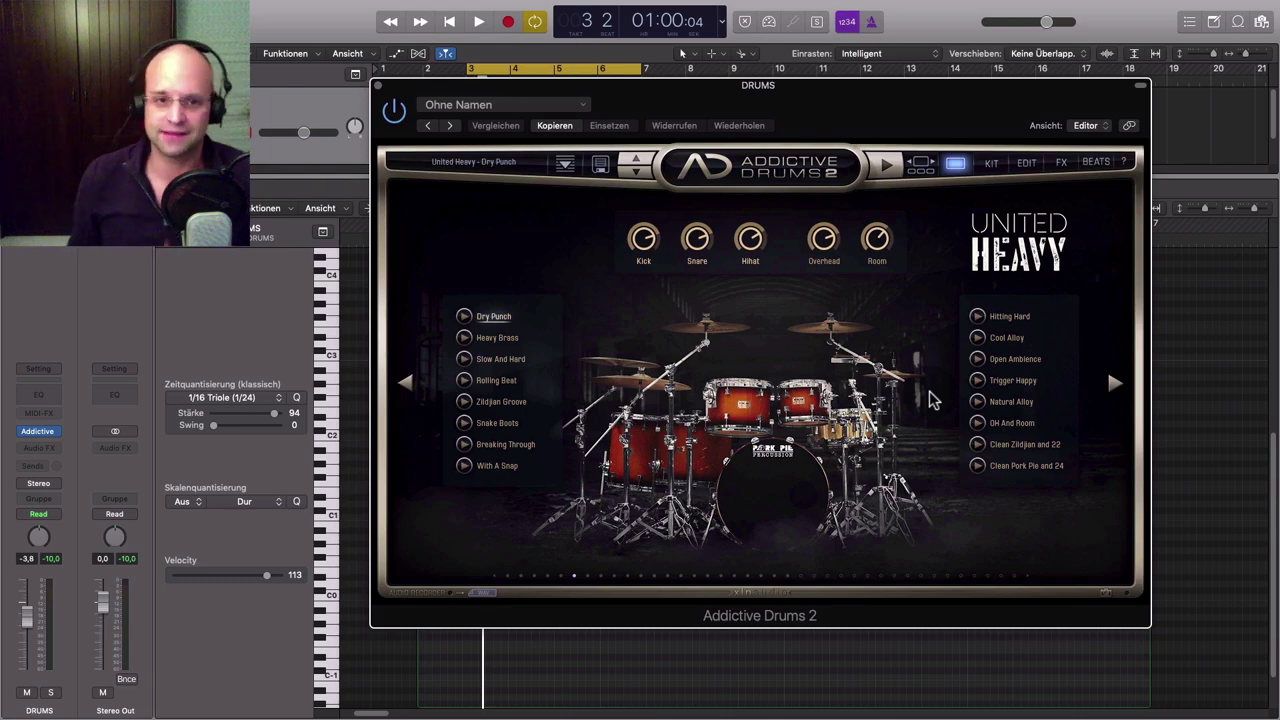
left_click_drag(958, 143, 960, 180)
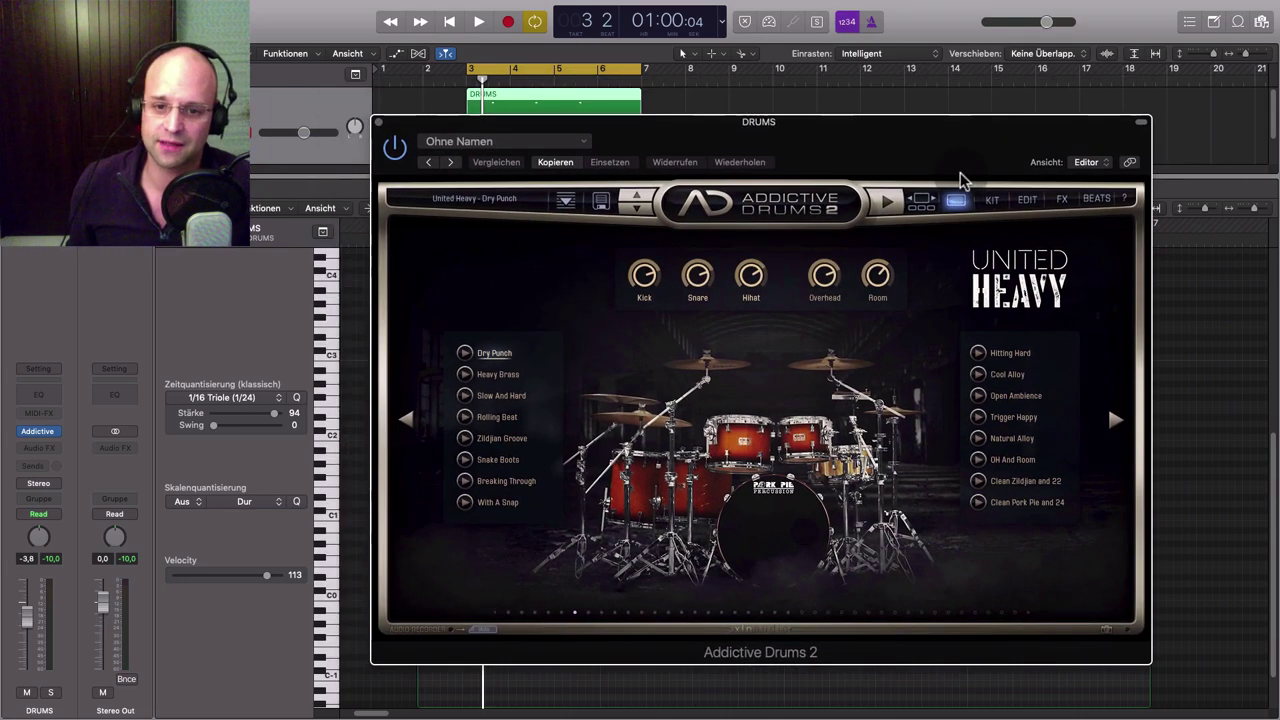